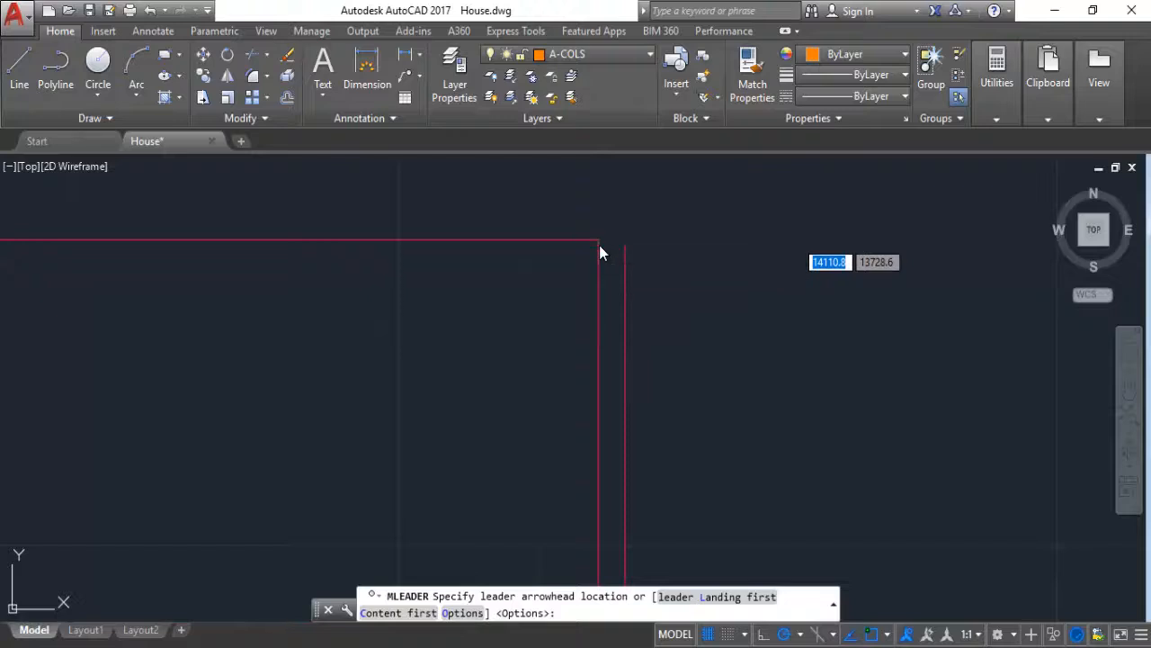
Add a multileader labelled "FACADE RENDER" pointing at the upper brick's top outer corner, with its landing up and to the right
left_click(599, 241)
scroll(665, 310, "down", 10)
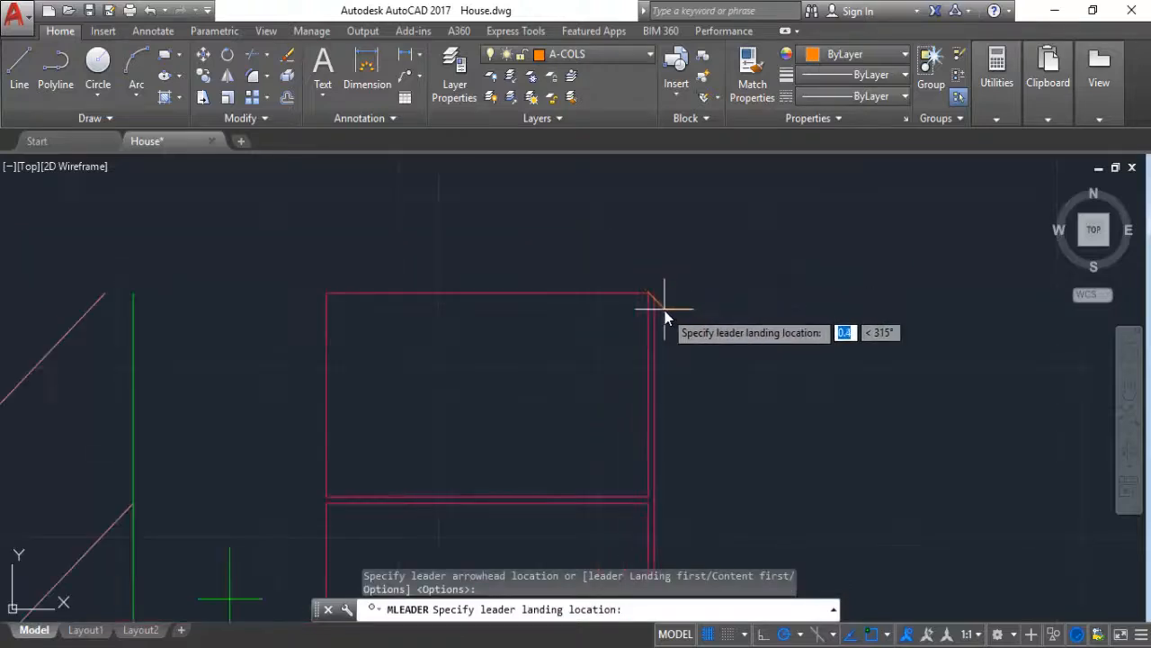
scroll(678, 303, "up", 4)
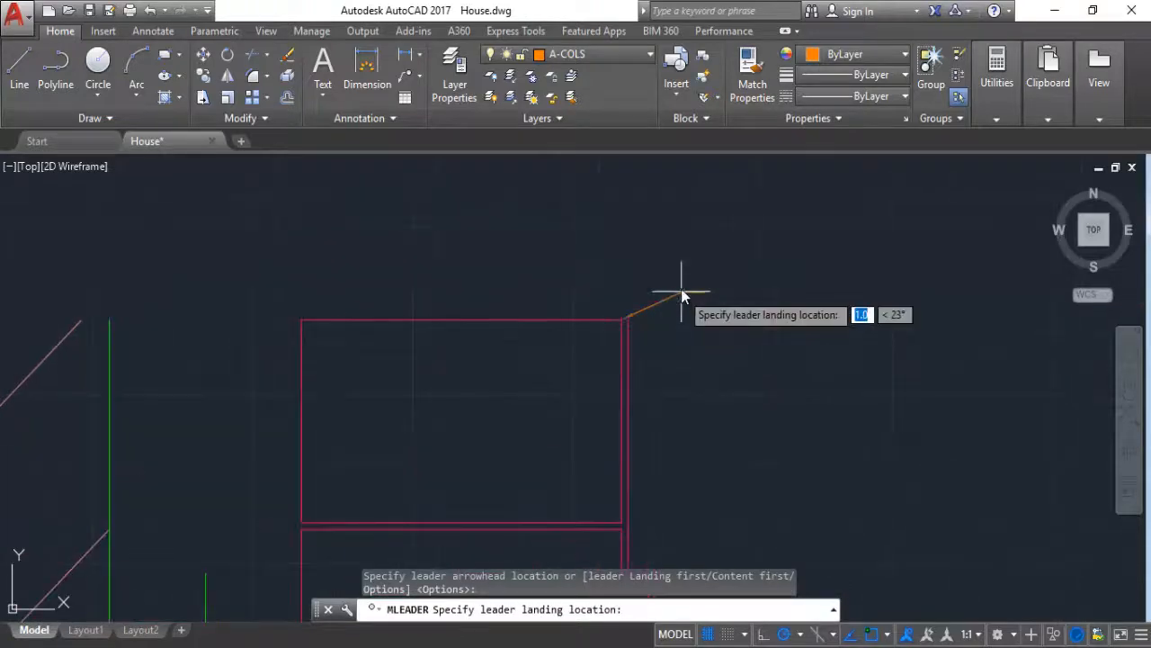
left_click(733, 213)
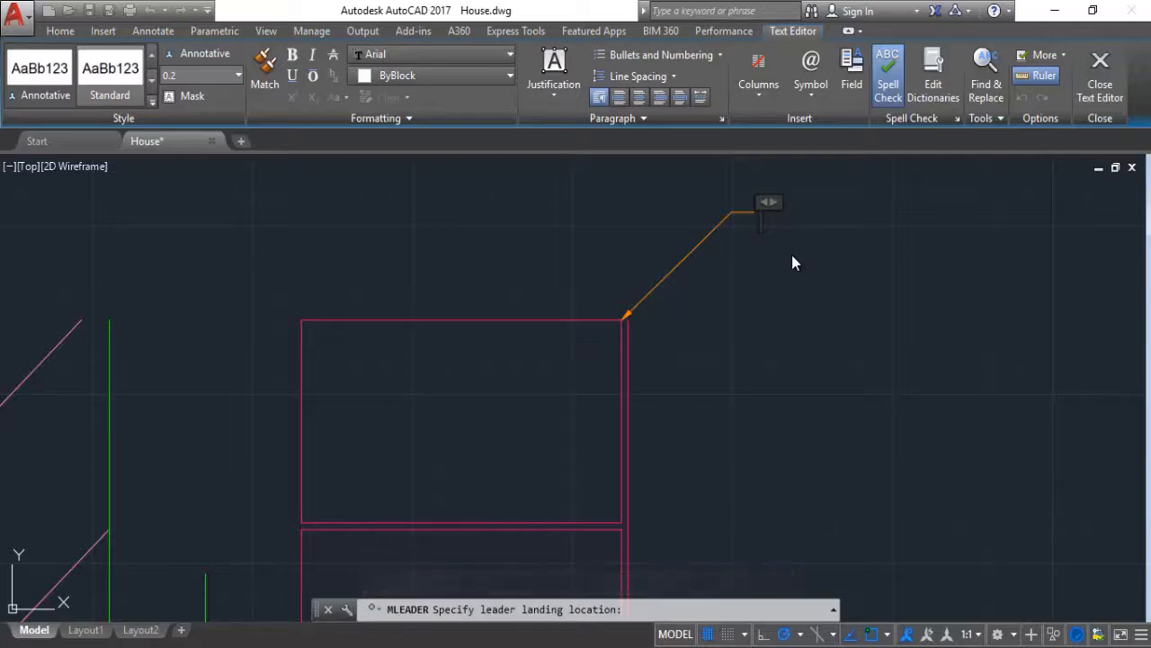
type("FACADE REBDER")
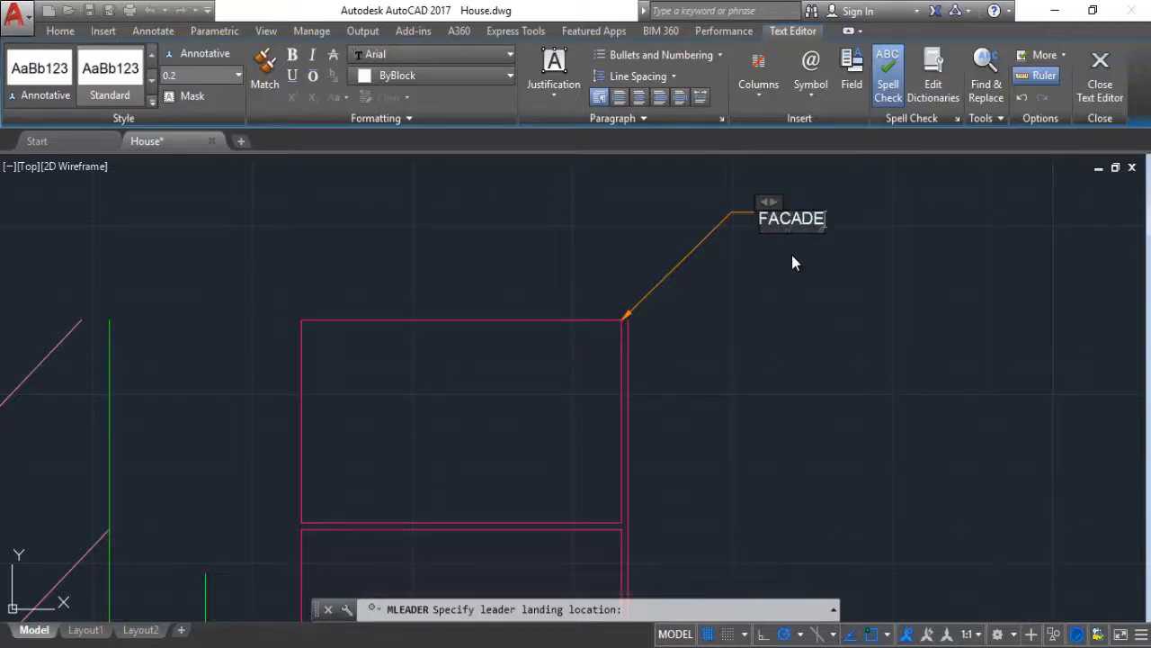
key("BackSpace")
key("BackSpace")
key("BackSpace")
key("BackSpace")
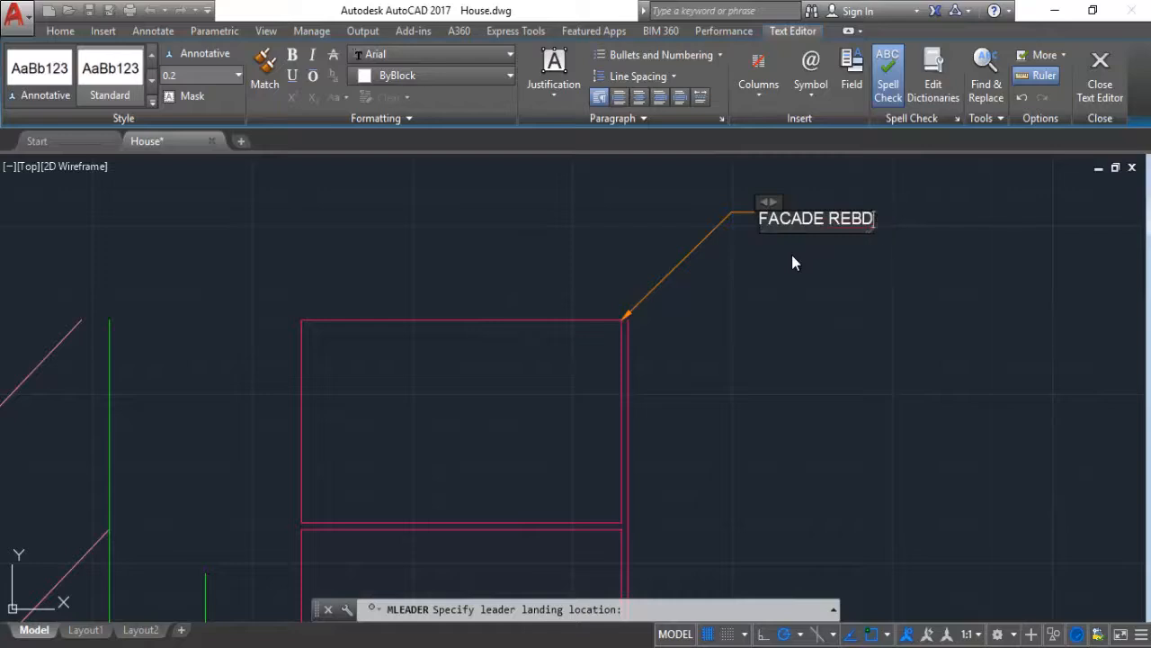
type("NDER")
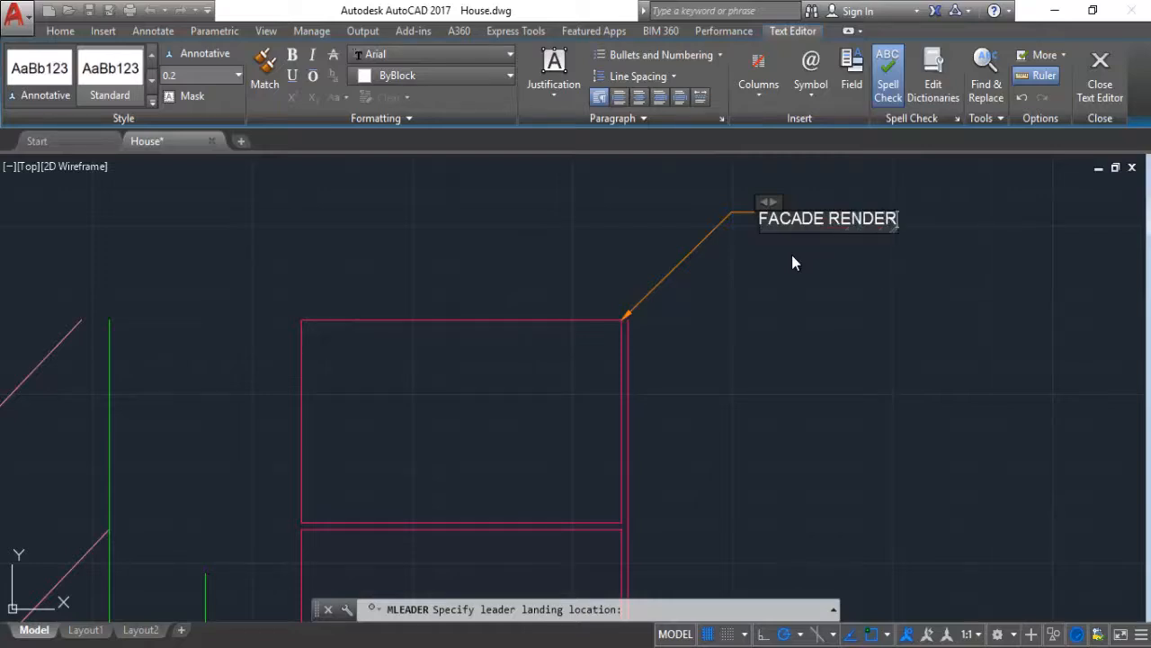
left_click(795, 394)
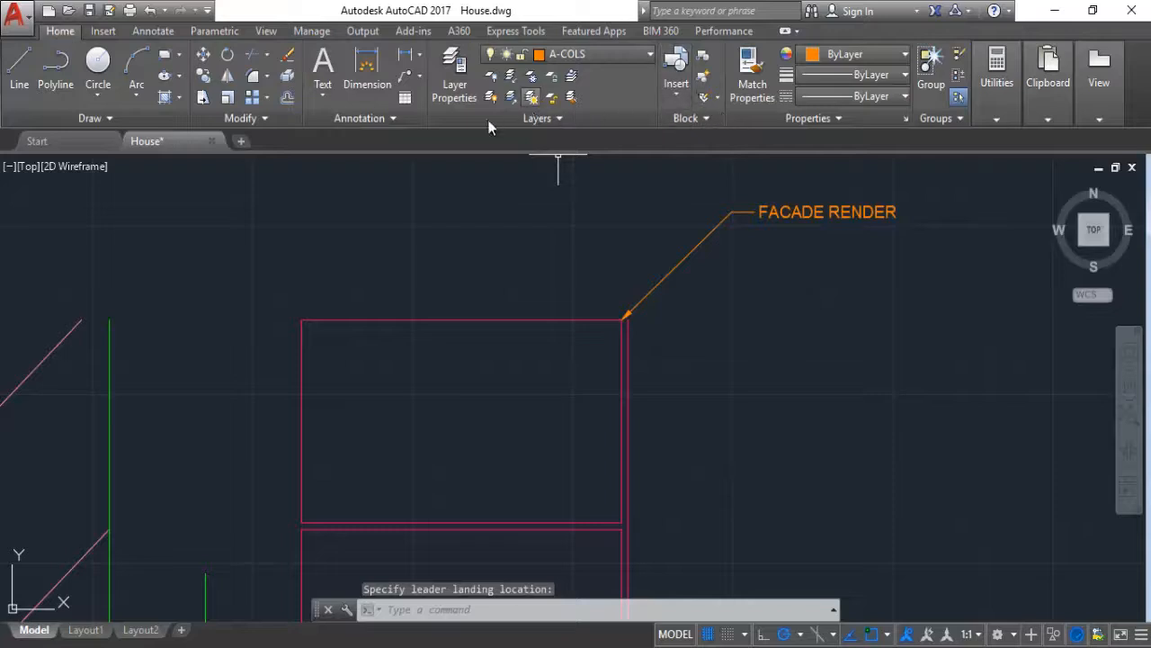
Add a multileader labelled "EXTERIOR BRICK WALL VENEER" pointing inside the upper brick, with its landing aligned below the facade render leader's
left_click(404, 75)
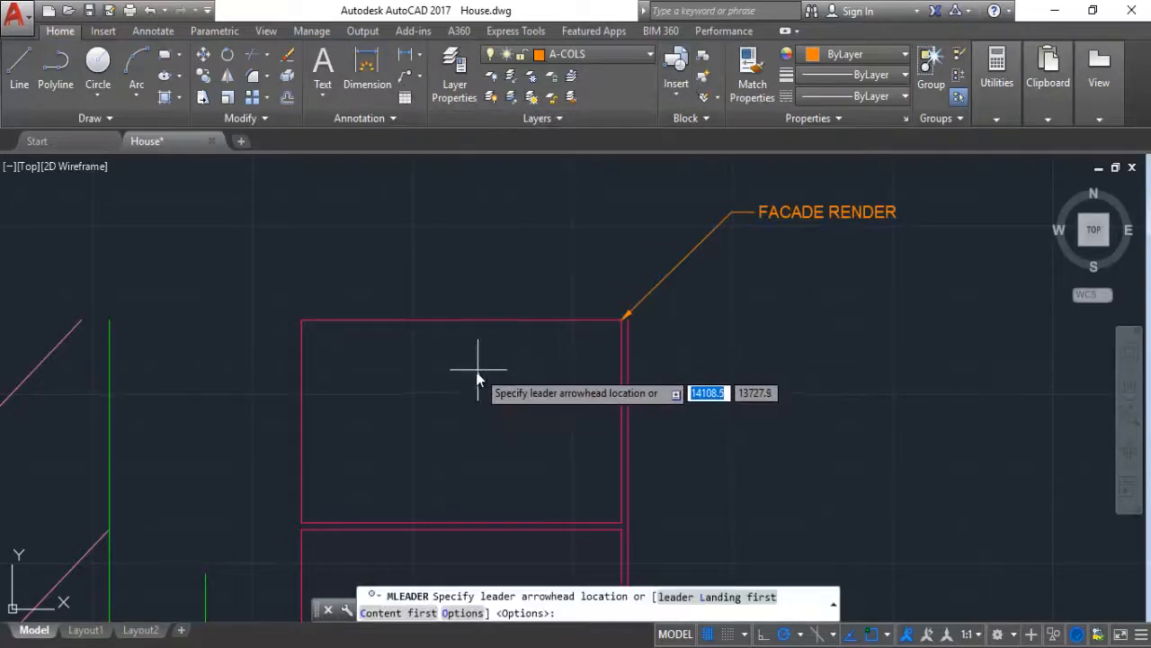
left_click(477, 393)
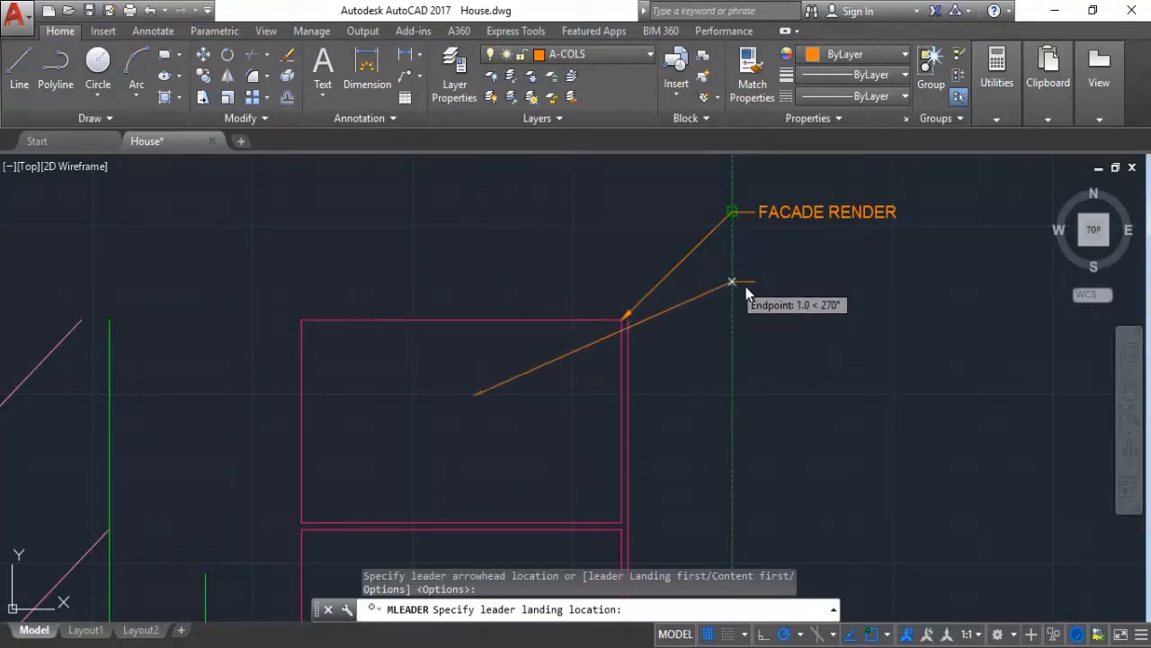
left_click(746, 286)
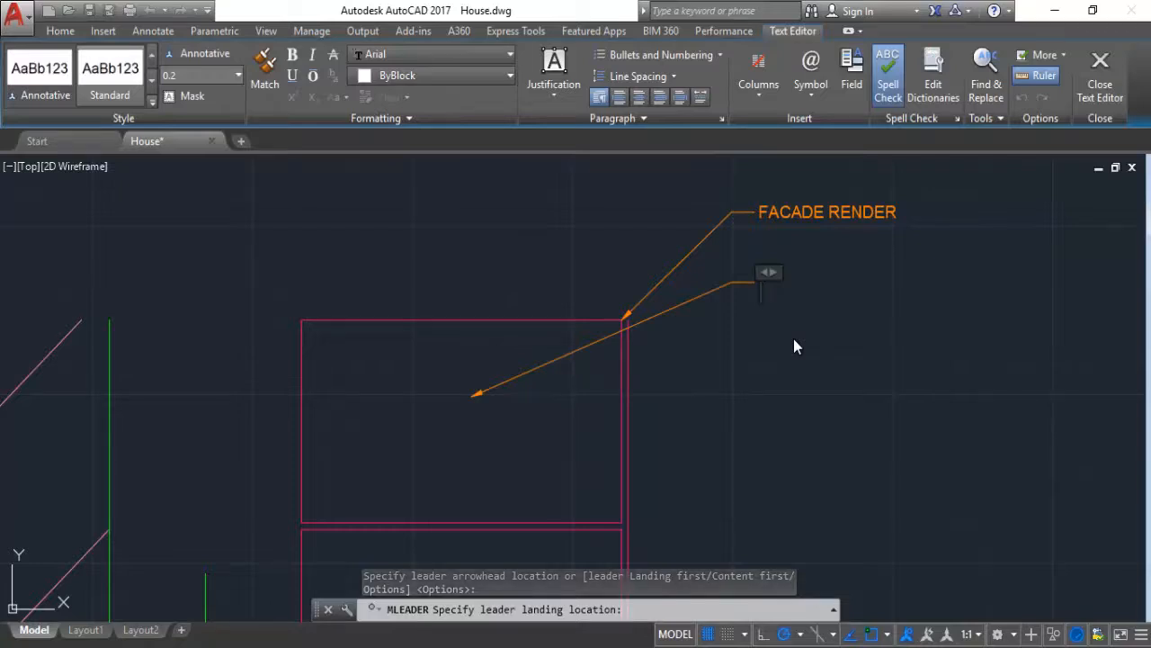
type("E")
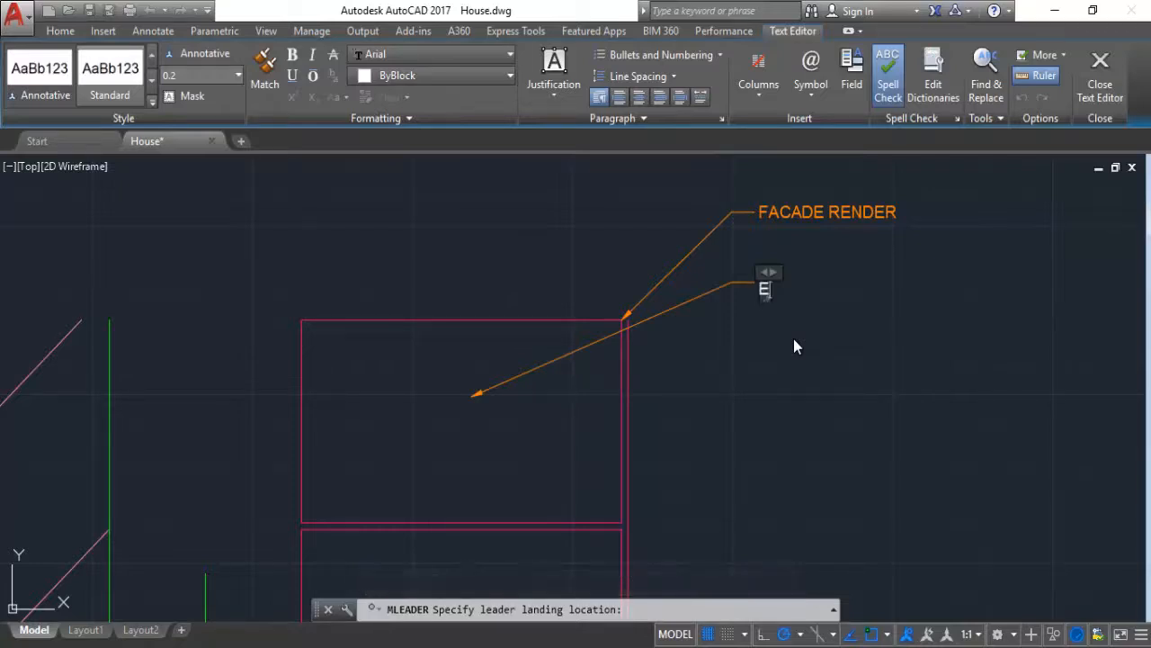
type("XTERIOR")
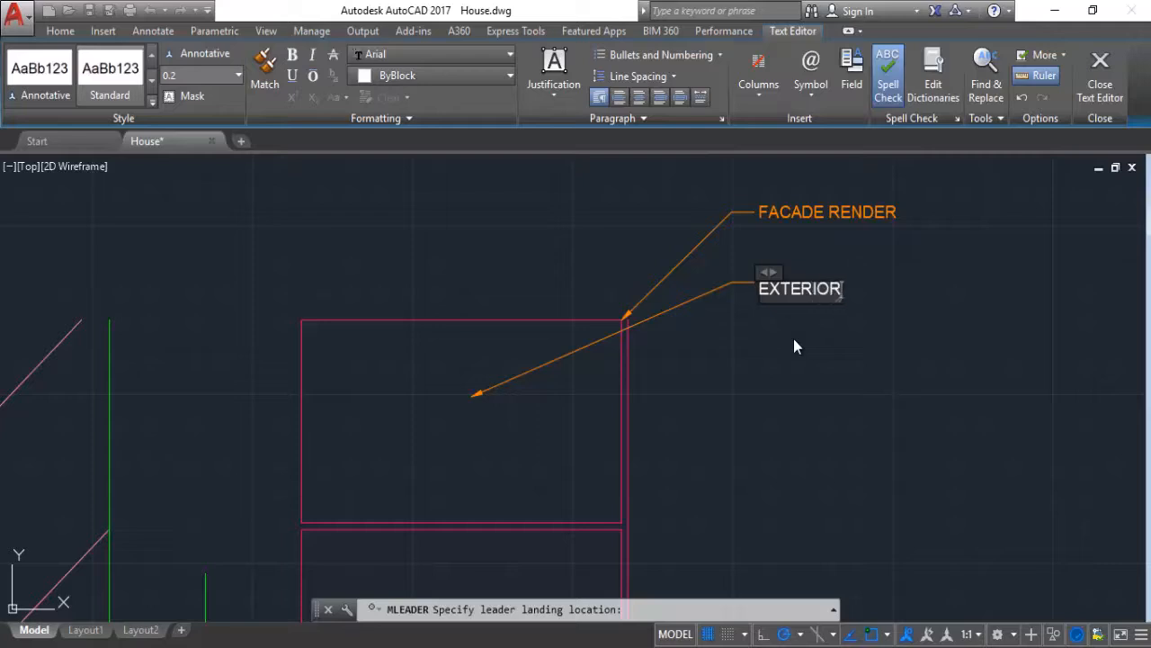
type(" BRICK WA")
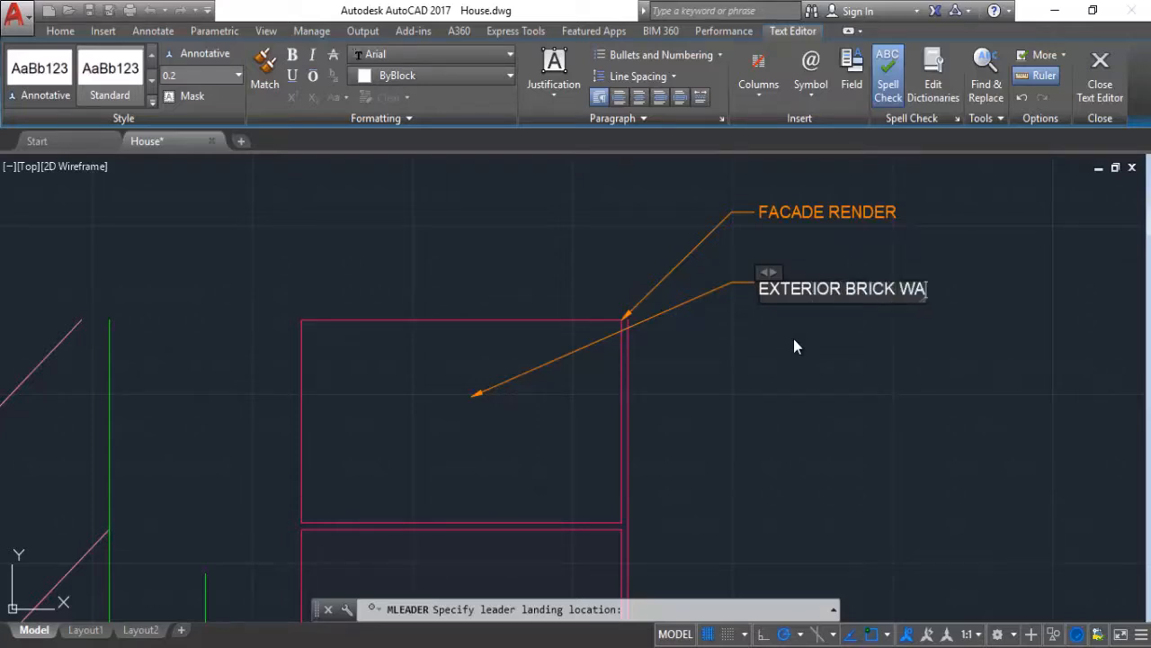
type("LL VENE")
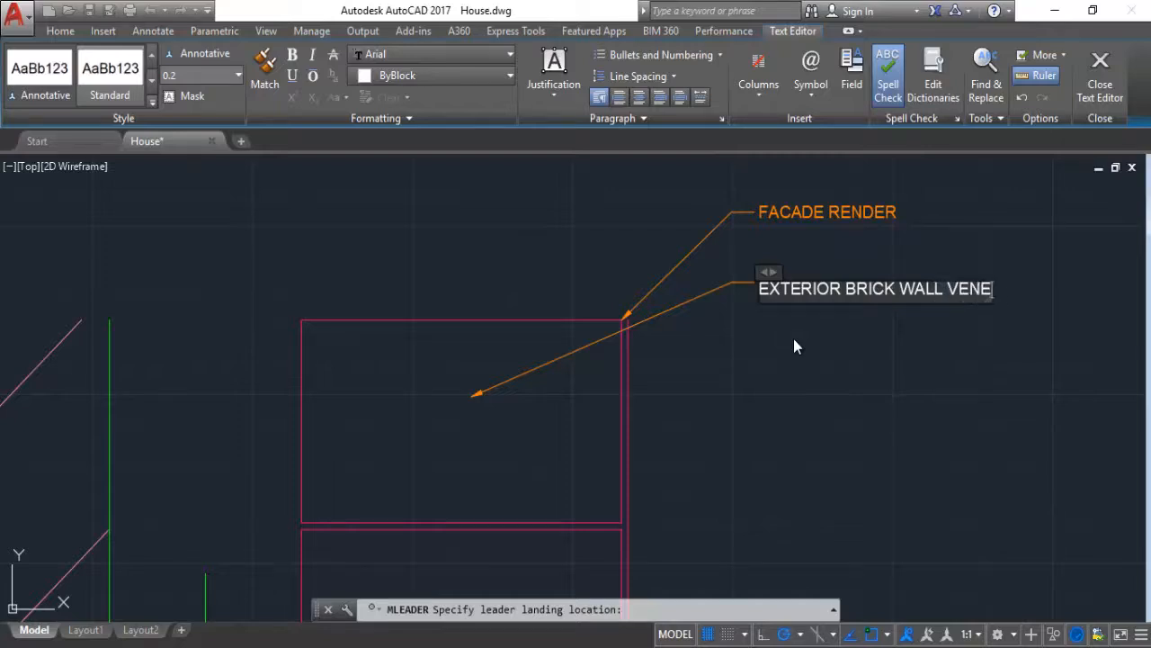
type("ER")
left_click(786, 410)
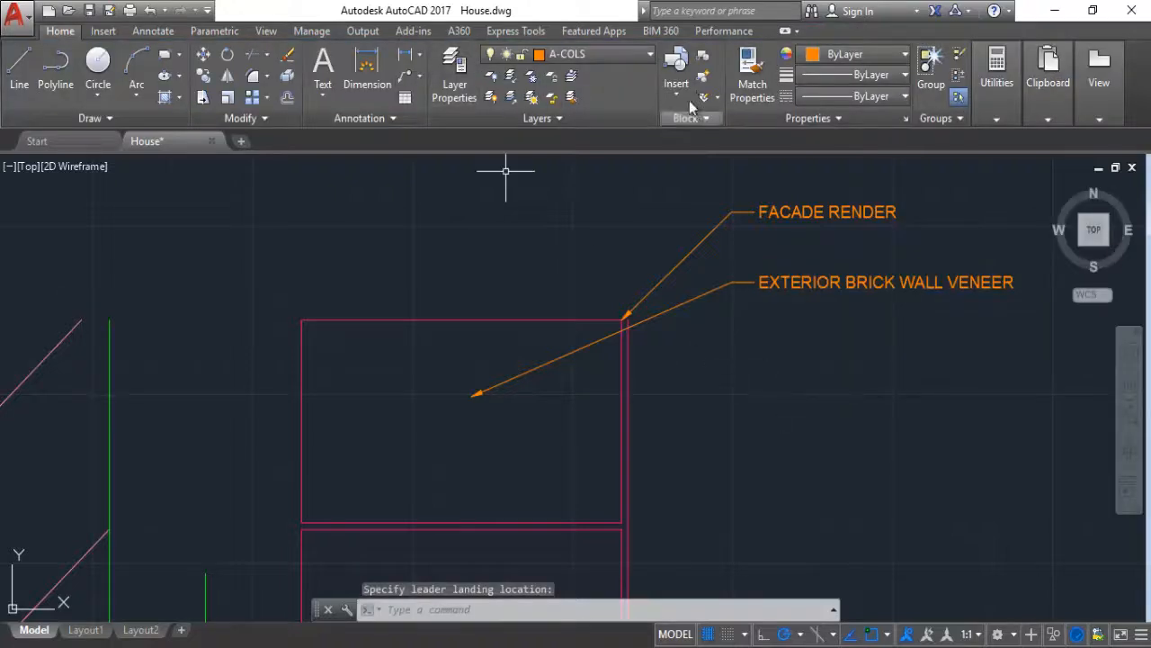
Add a multileader labelled "RIDGID INSULATION R = 15" pointing into the gap beside the bricks, with its landing aligned below the brick veneer leader's
left_click(405, 76)
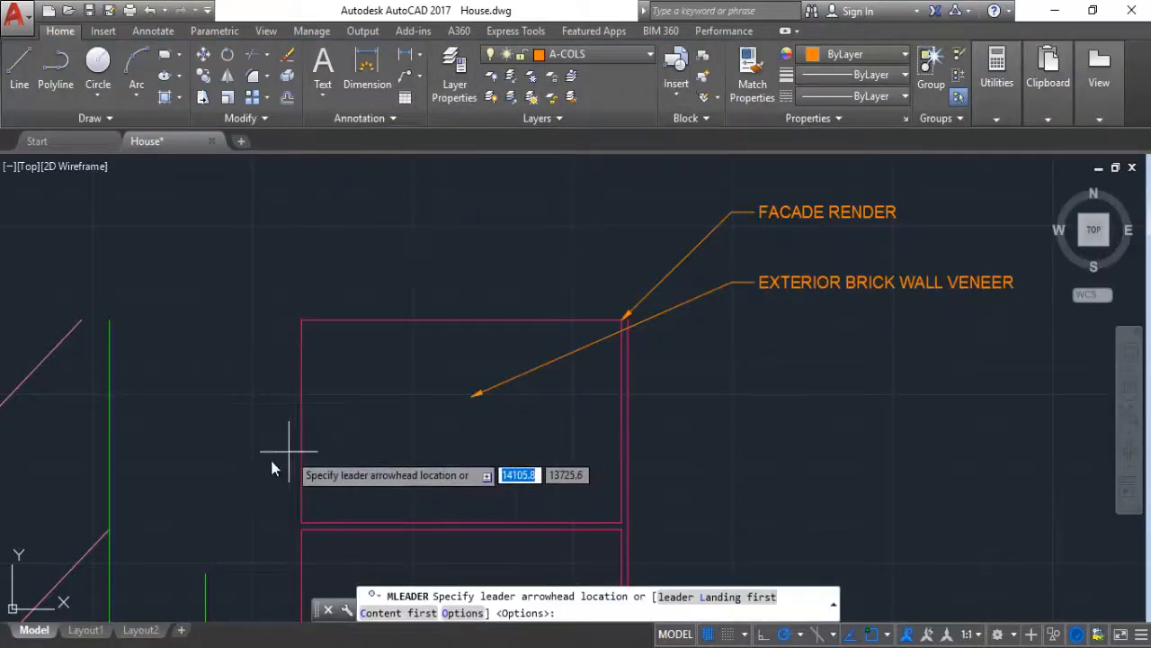
left_click(233, 519)
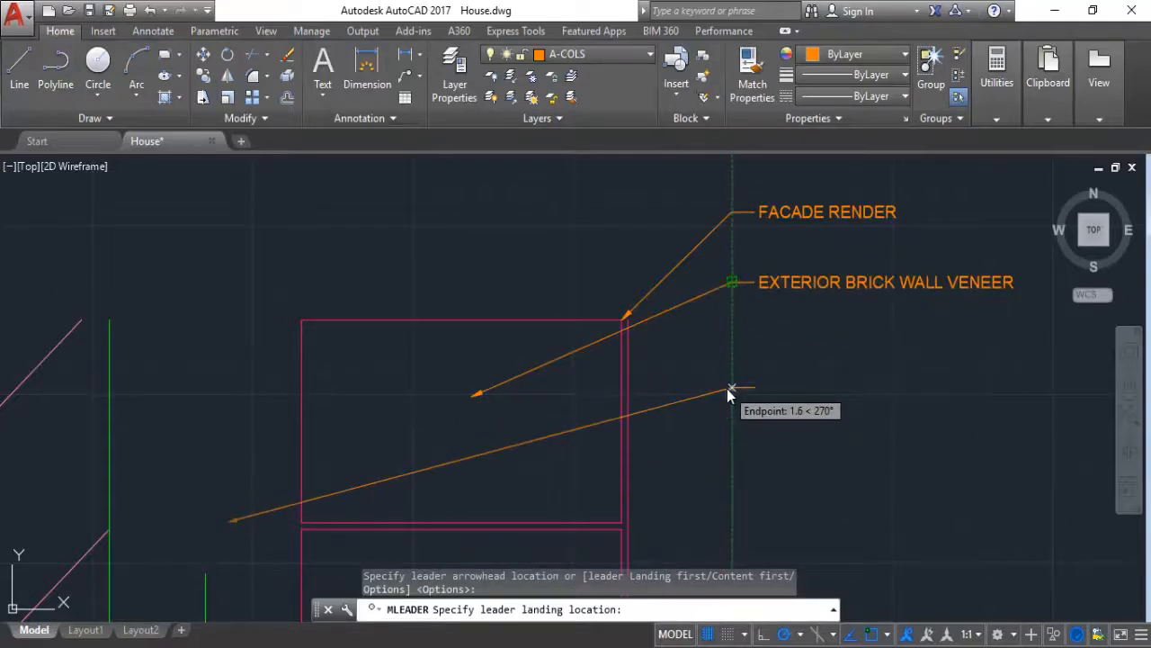
left_click(729, 388)
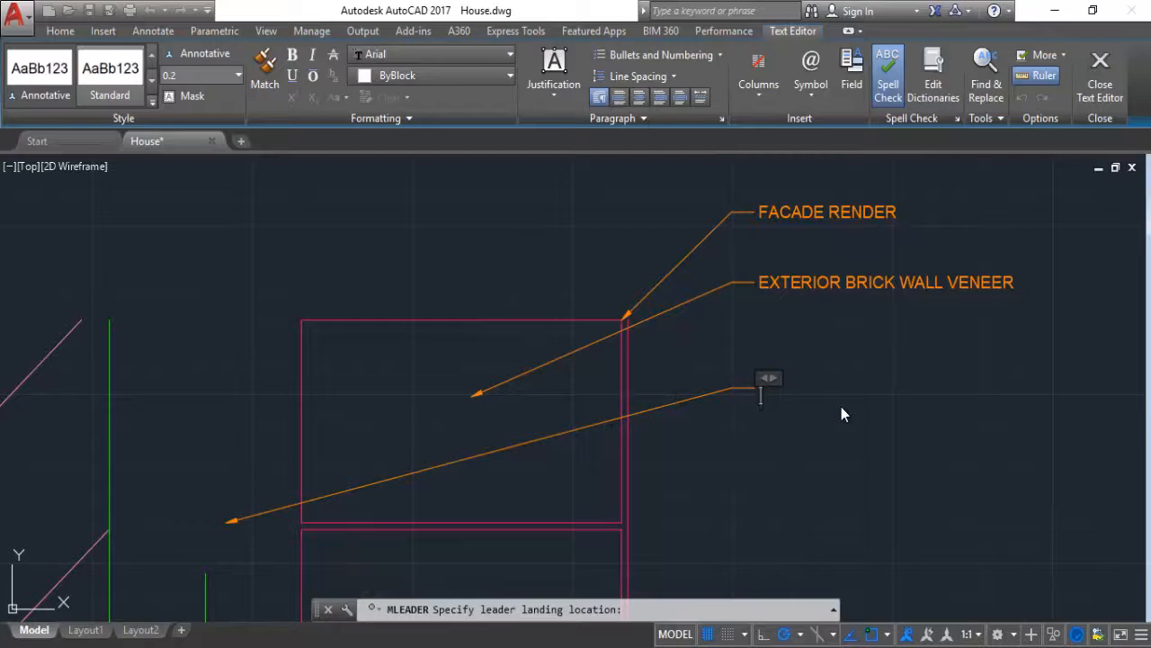
type("r")
key("BackSpace")
type("ROID")
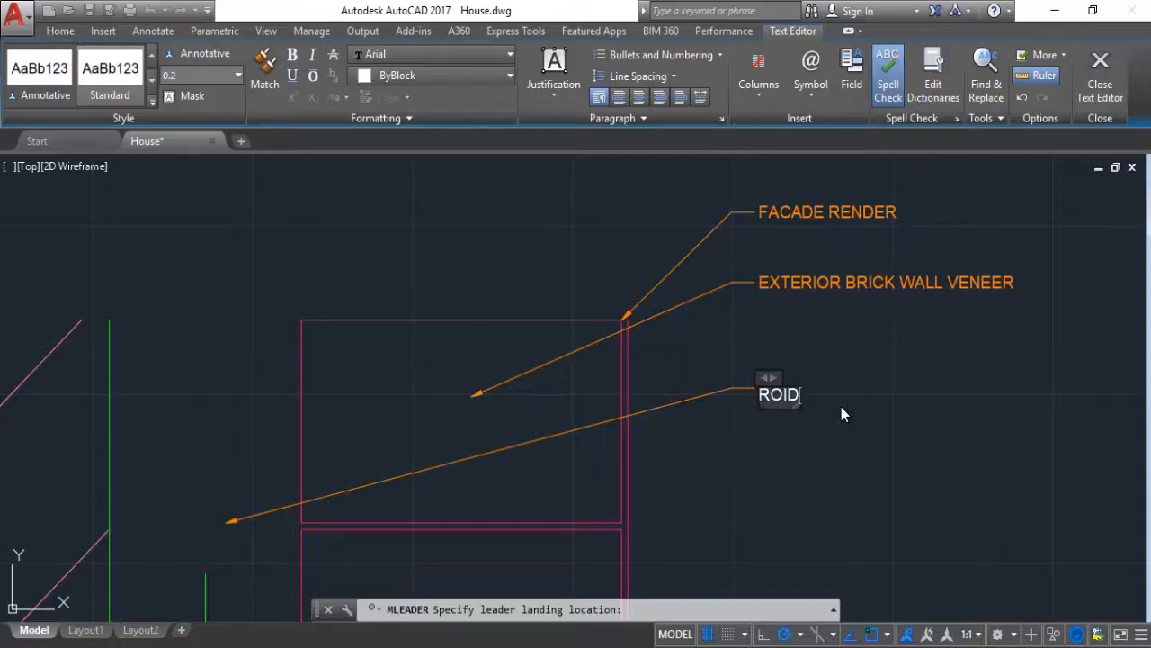
type("GID INSUA")
key("BackSpace")
key("BackSpace")
key("BackSpace")
key("BackSpace")
key("BackSpace")
key("BackSpace")
key("BackSpace")
type("IDGID")
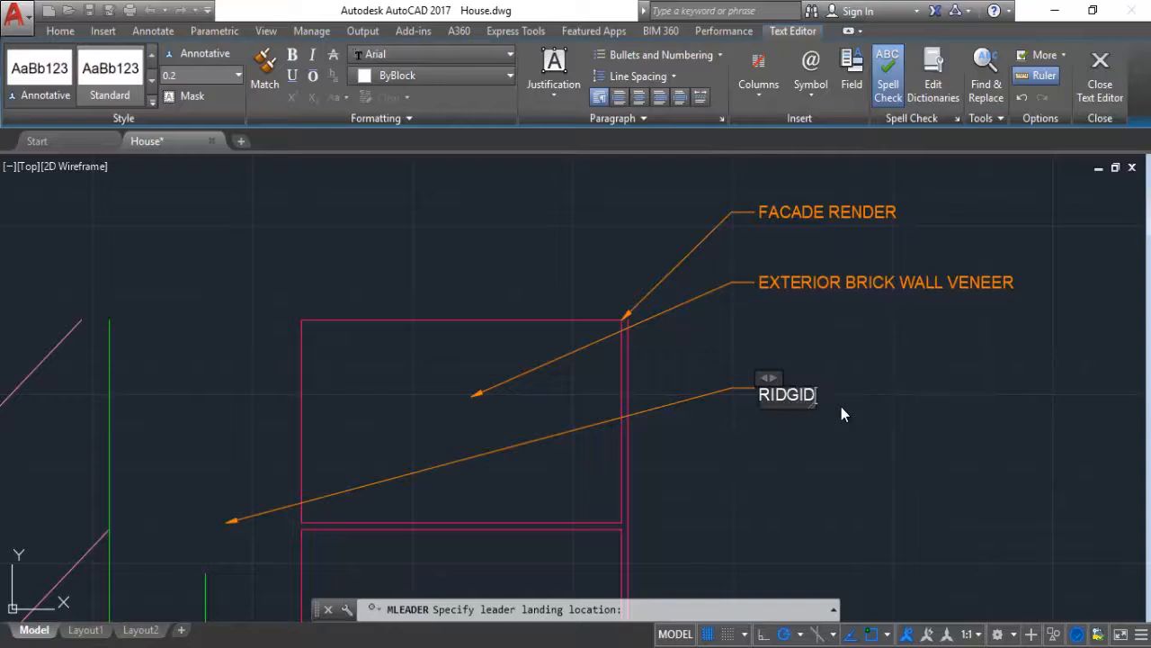
type(" INSULATIPN")
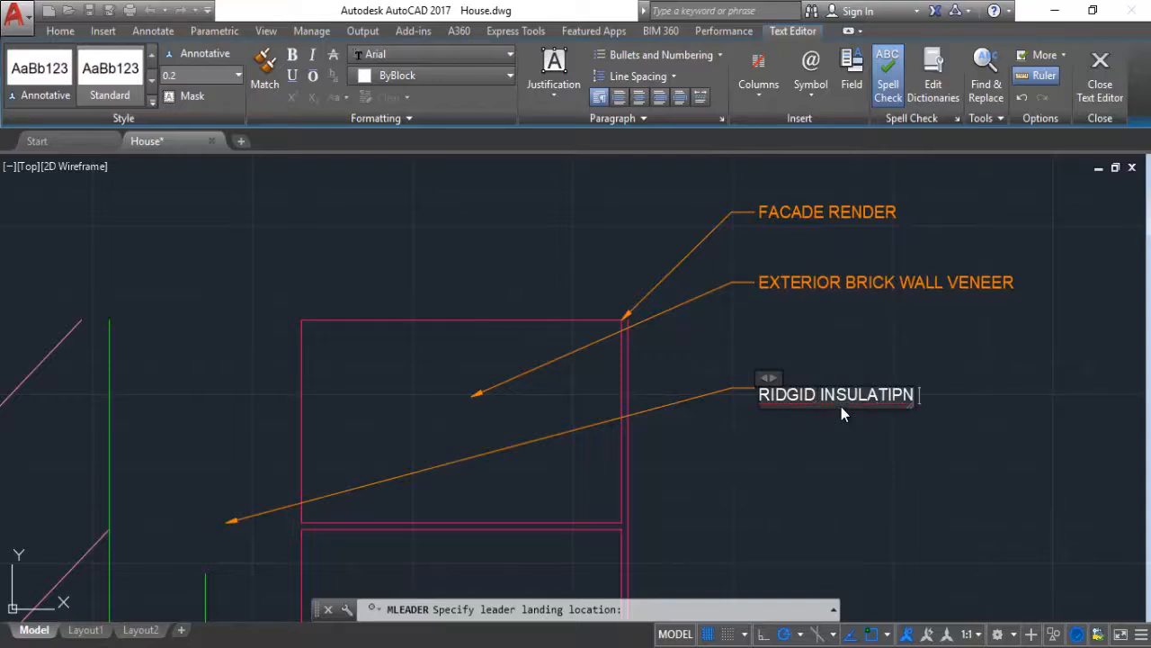
key("BackSpace")
key("BackSpace")
key("BackSpace")
key("BackSpace")
key("BackSpace")
key("BackSpace")
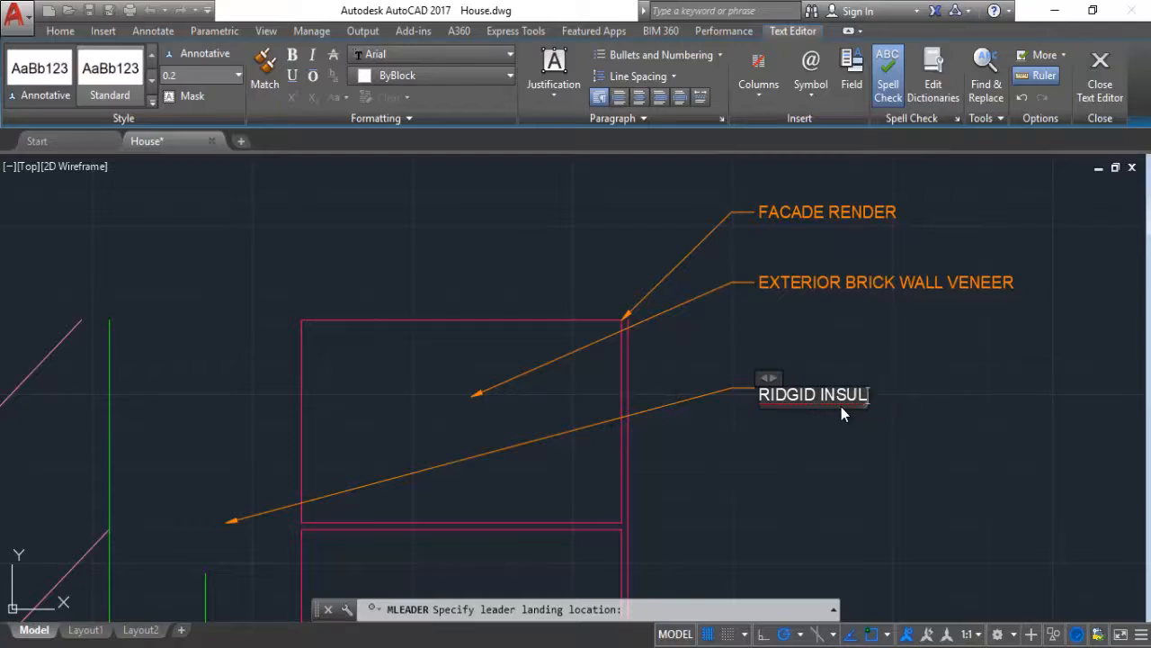
type("ATION ")
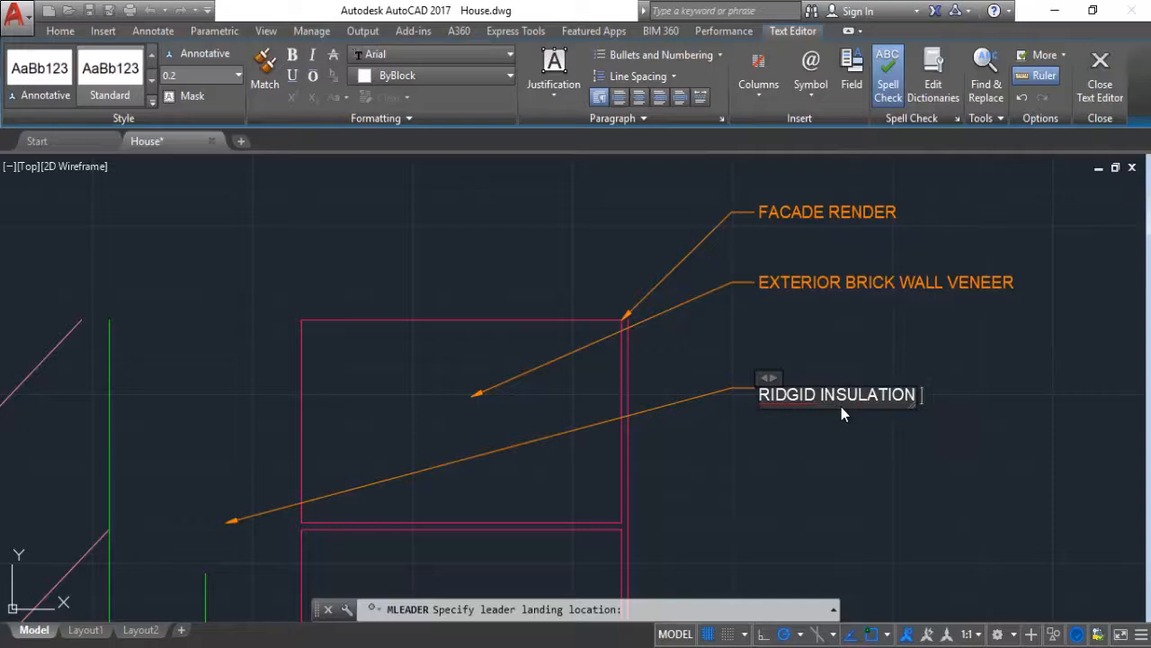
type("R = 1")
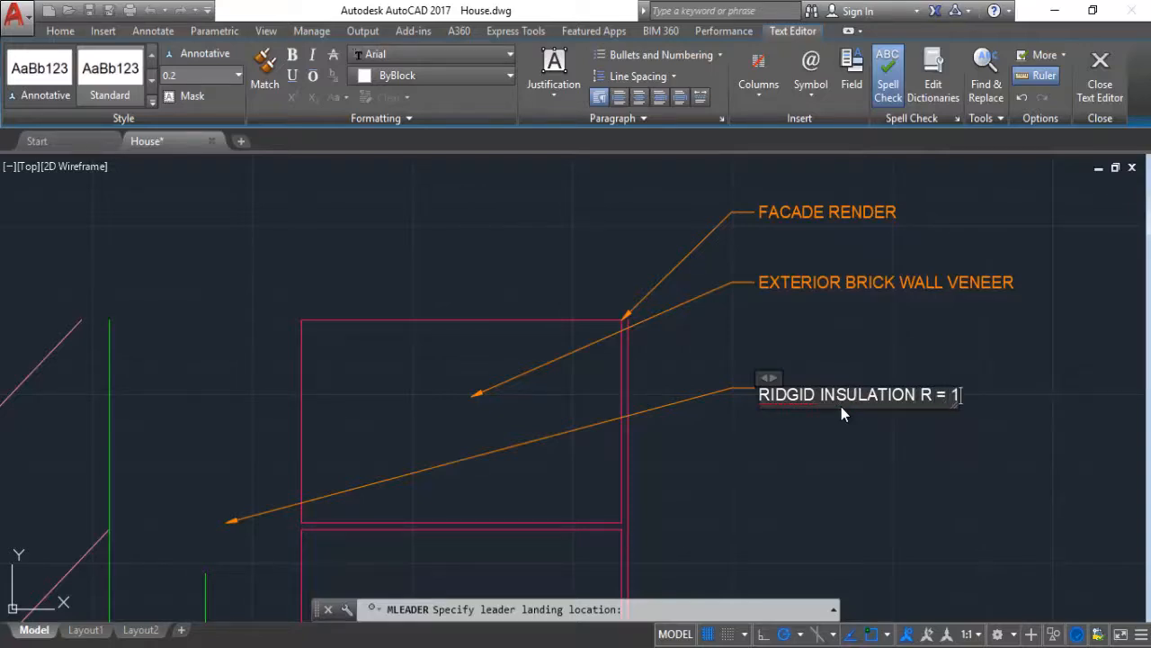
type("5")
left_click(792, 518)
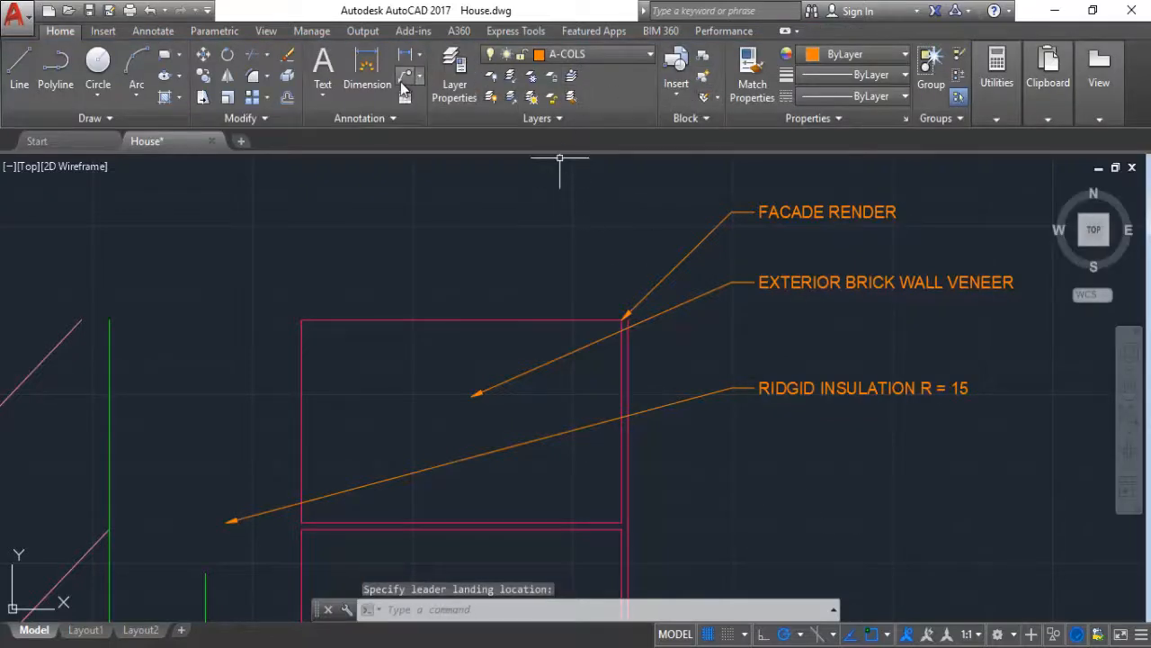
Add a multileader labelled "STUD FREAMING" pointing just inside the green wall line, with its landing aligned below the insulation leader's
left_click(404, 79)
scroll(468, 215, "down", 2)
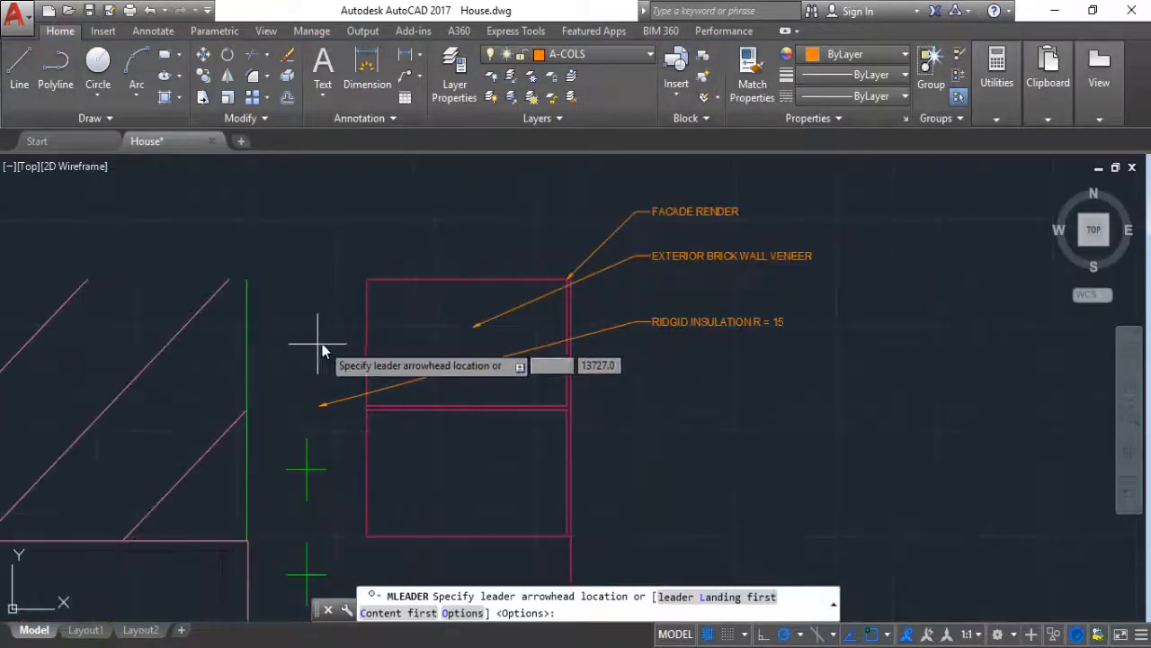
left_click(228, 491)
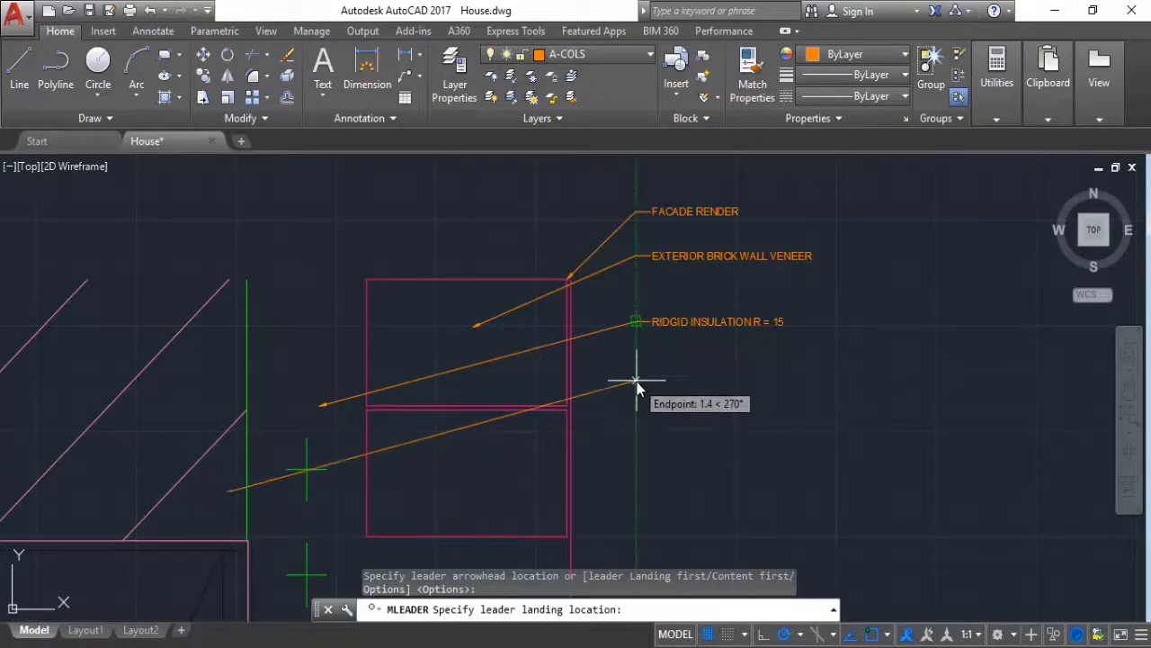
left_click(637, 373)
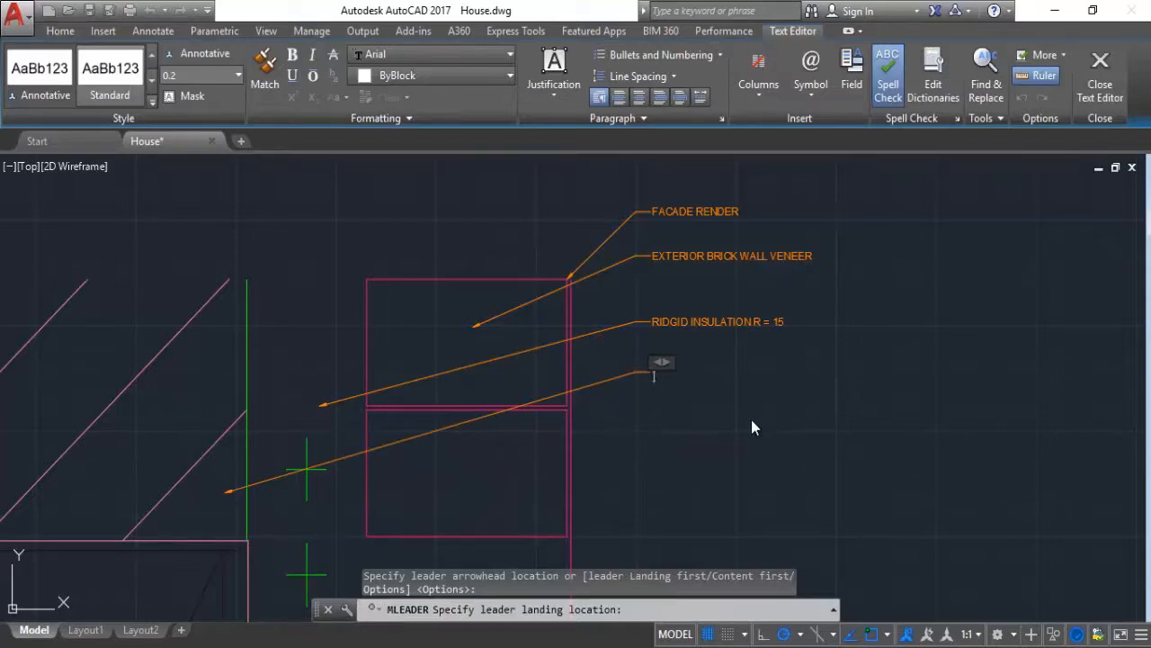
type("STU")
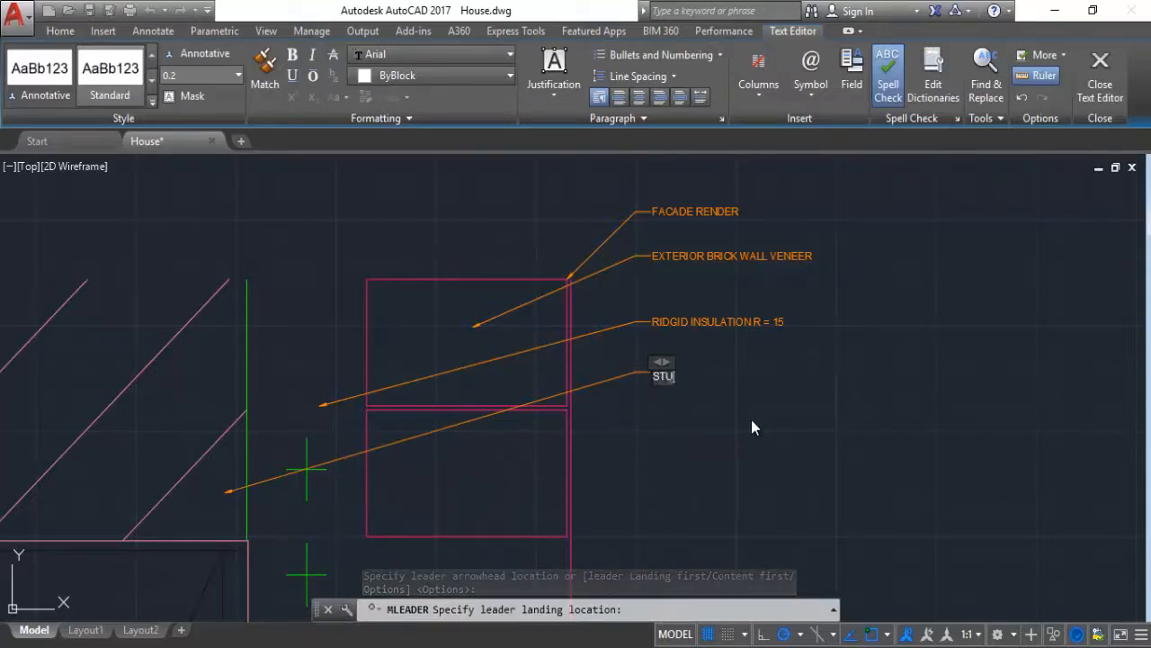
type("D FRE")
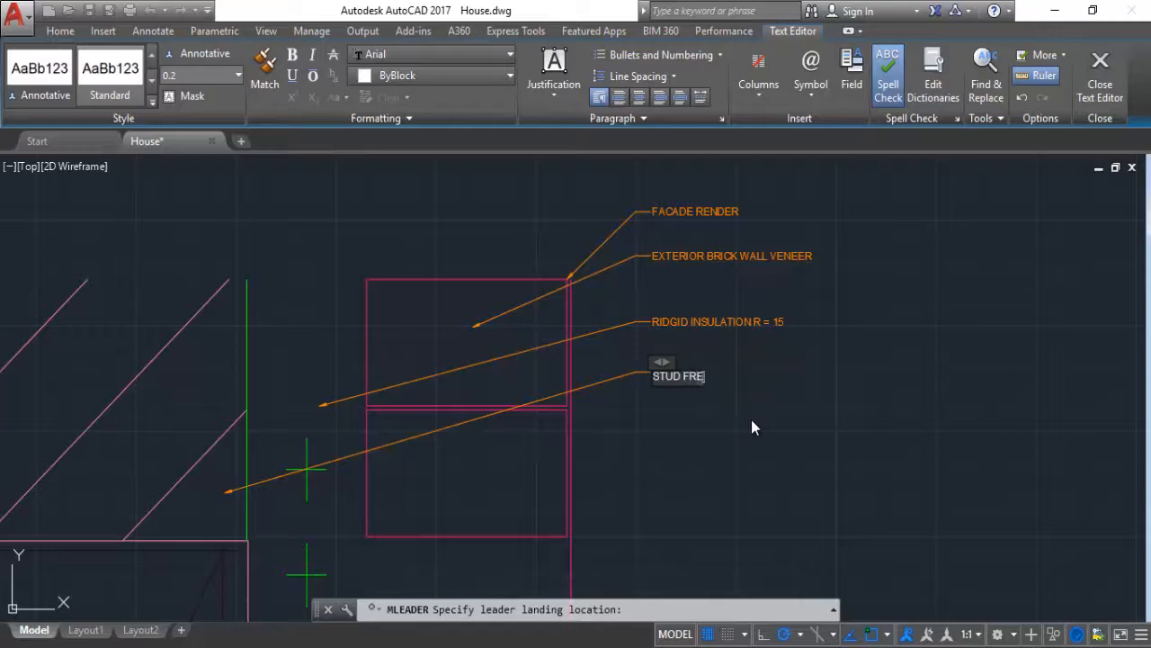
type("AMING")
left_click(759, 448)
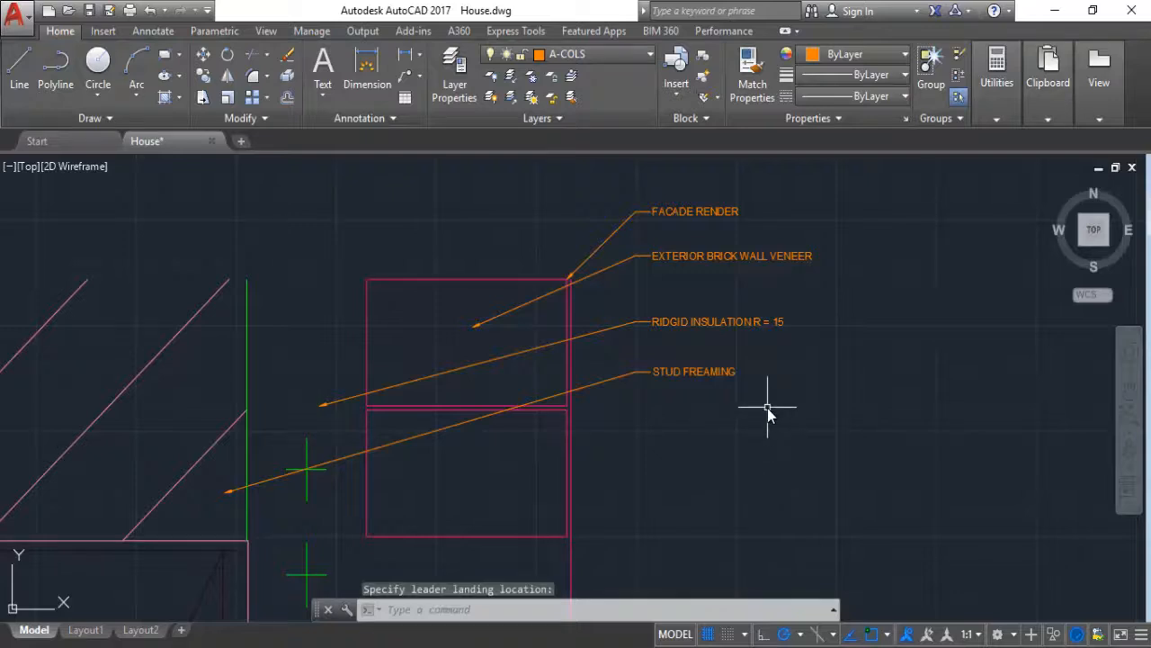
Correct the lowest leader's text to "STUD FRAMING"
double_click(711, 380)
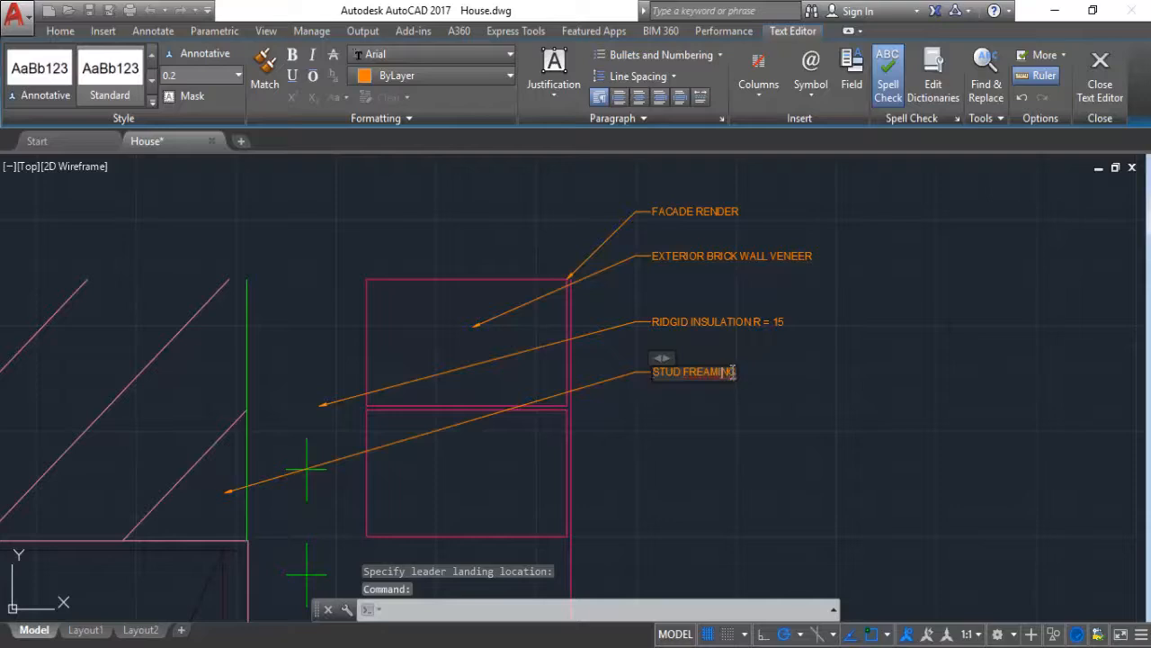
key("BackSpace")
key("BackSpace")
key("BackSpace")
key("BackSpace")
key("BackSpace")
key("BackSpace")
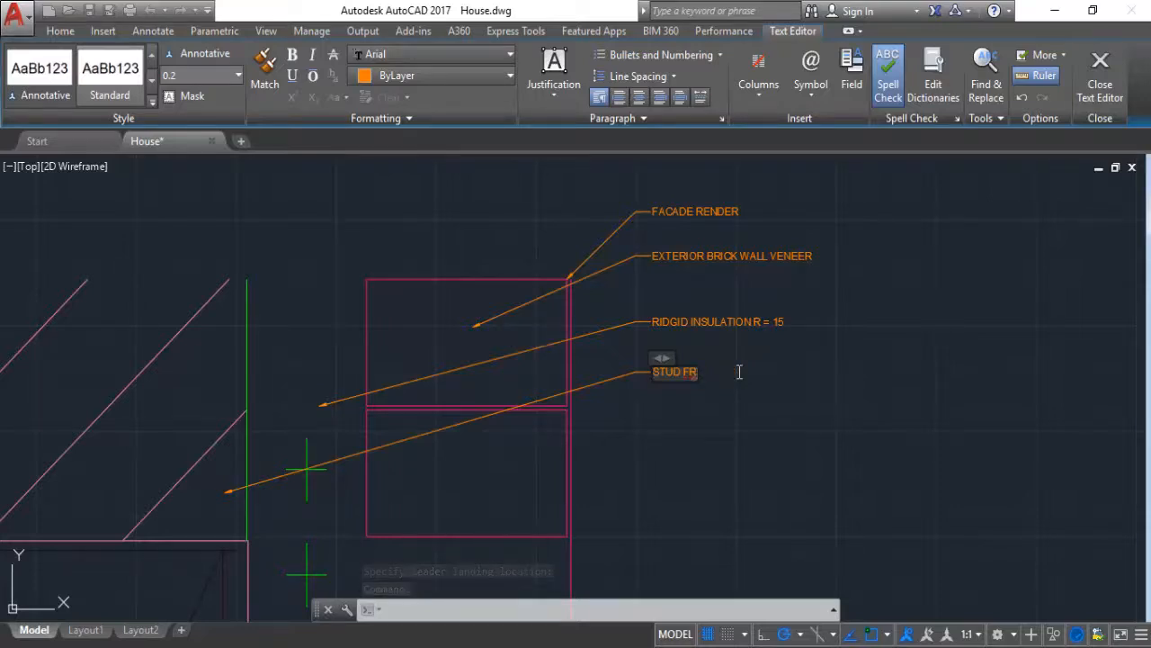
type("AMIN")
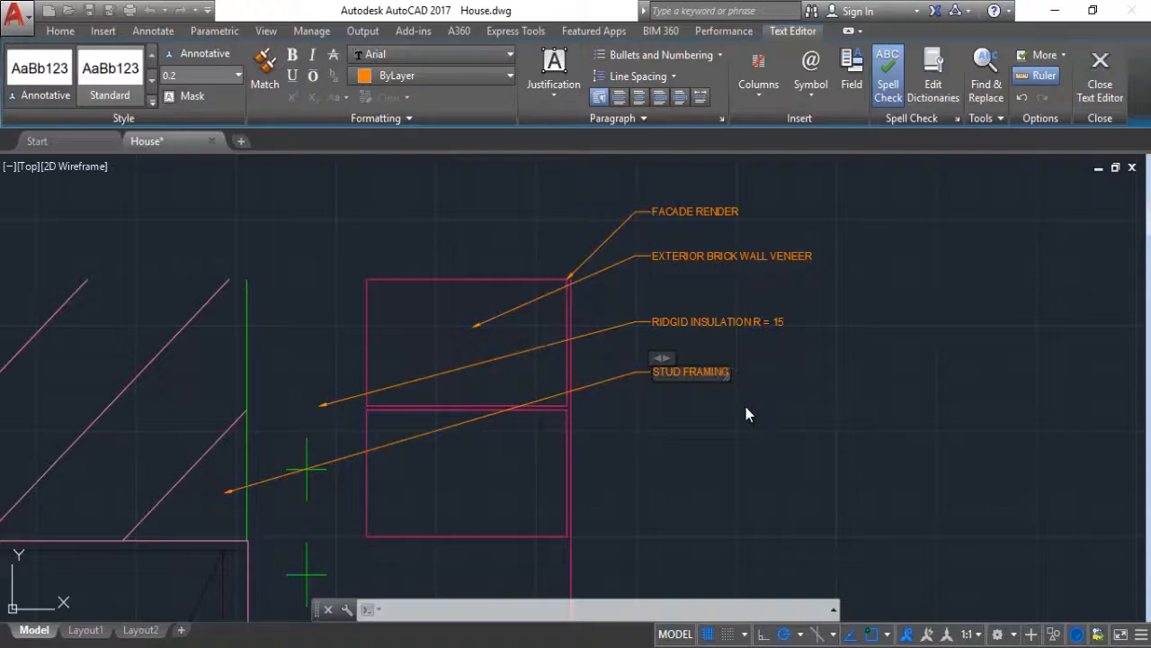
type("G")
left_click(746, 411)
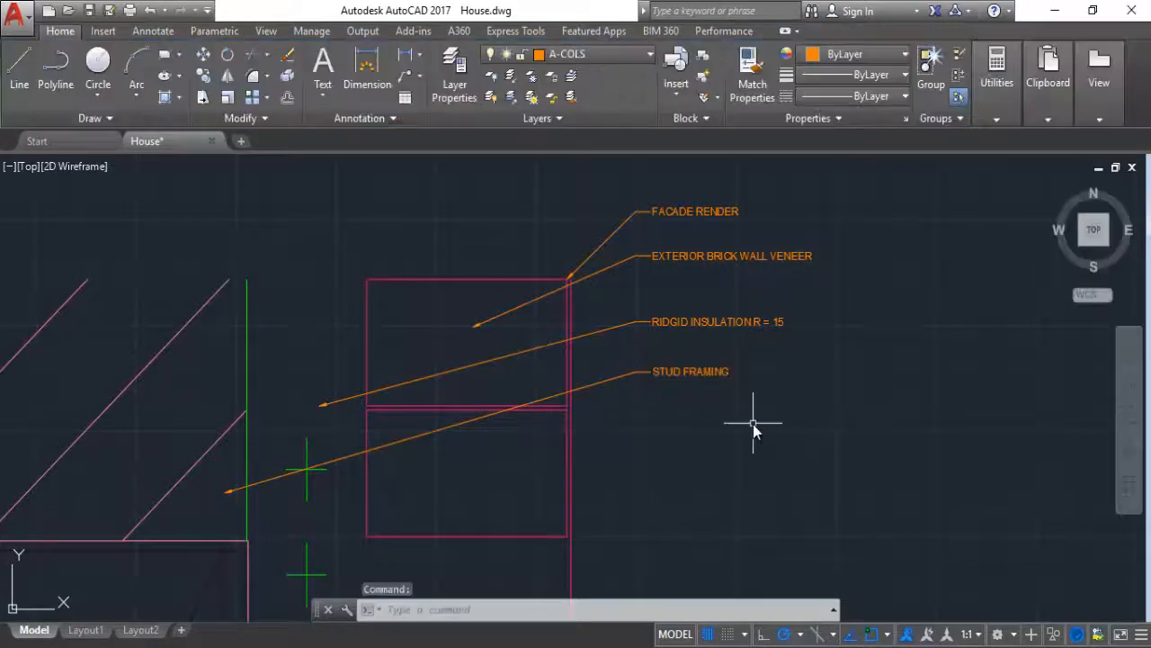
Add a multileader labelled "GYPSUM BOARD FINISH" pointing into the lower green wall strip, with its landing aligned below the stud framing leader's
left_click(404, 77)
scroll(657, 257, "down", 1)
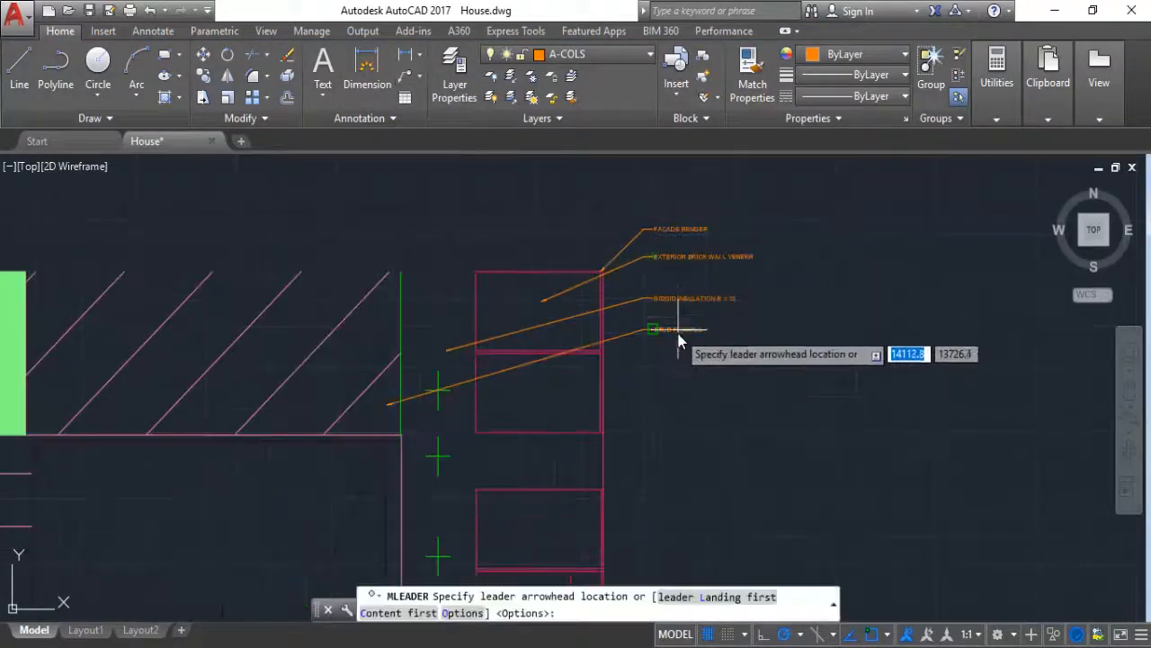
scroll(679, 340, "down", 1)
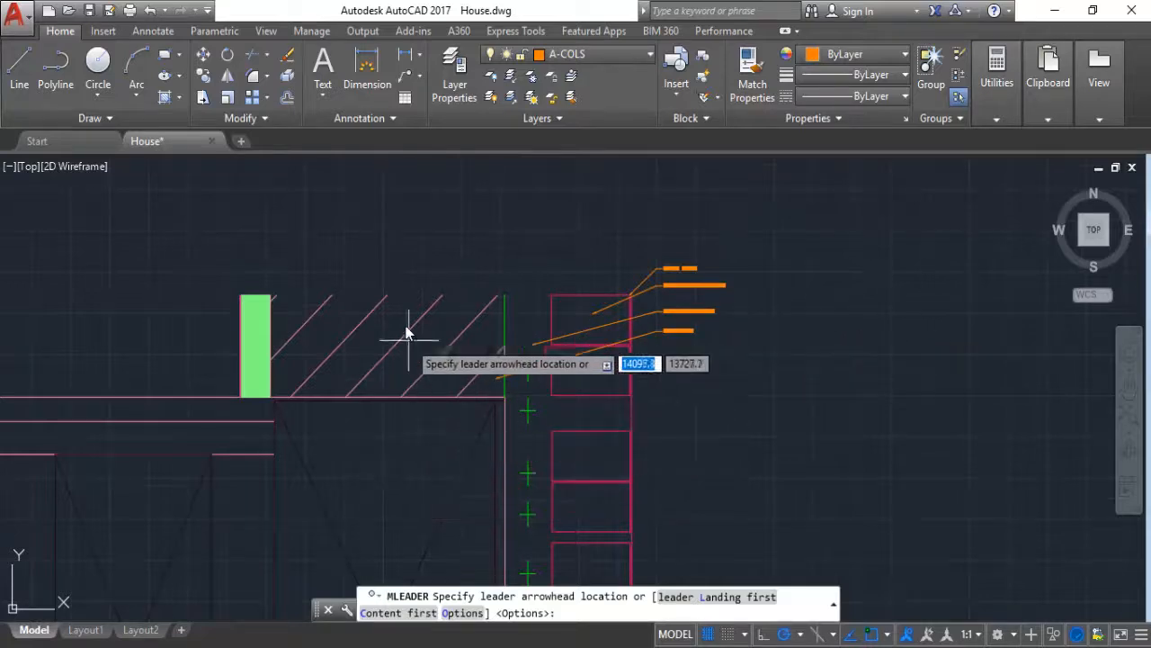
scroll(400, 414, "down", 1)
scroll(390, 459, "down", 1)
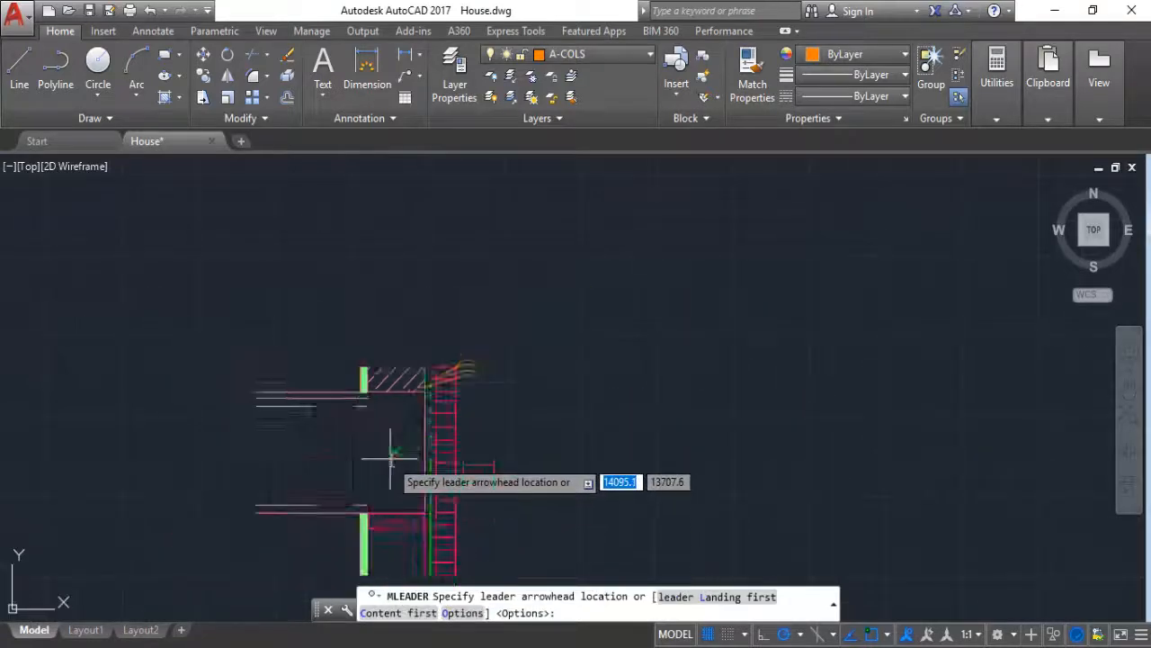
scroll(391, 458, "up", 6)
left_click(322, 382)
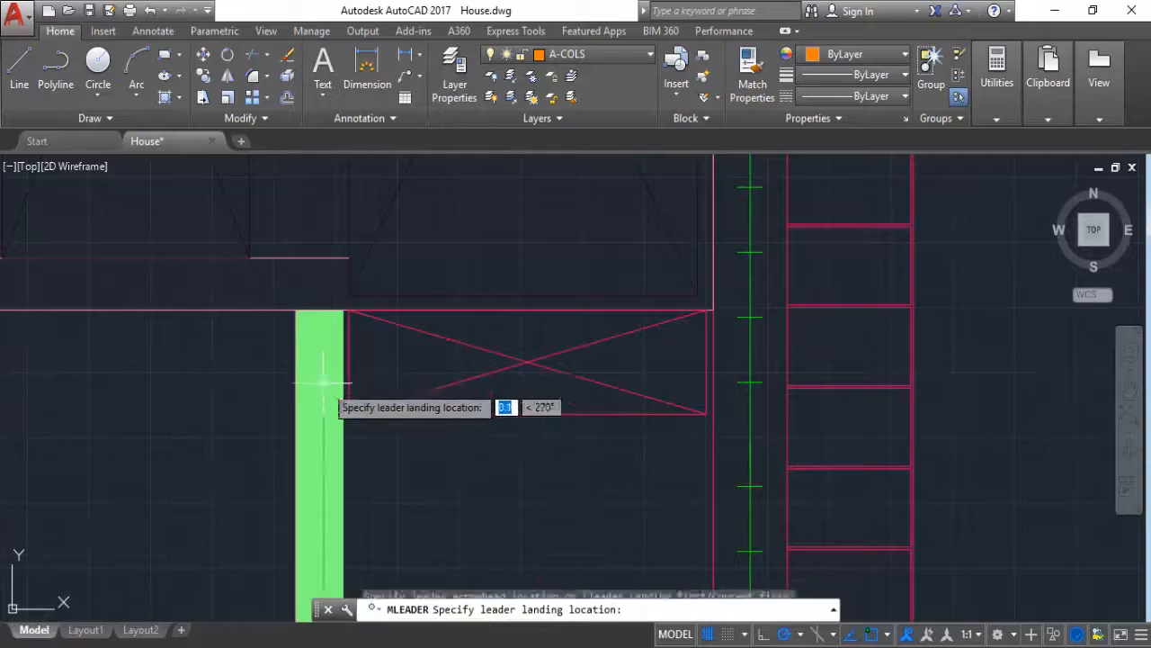
scroll(360, 396, "down", 5)
scroll(468, 360, "up", 3)
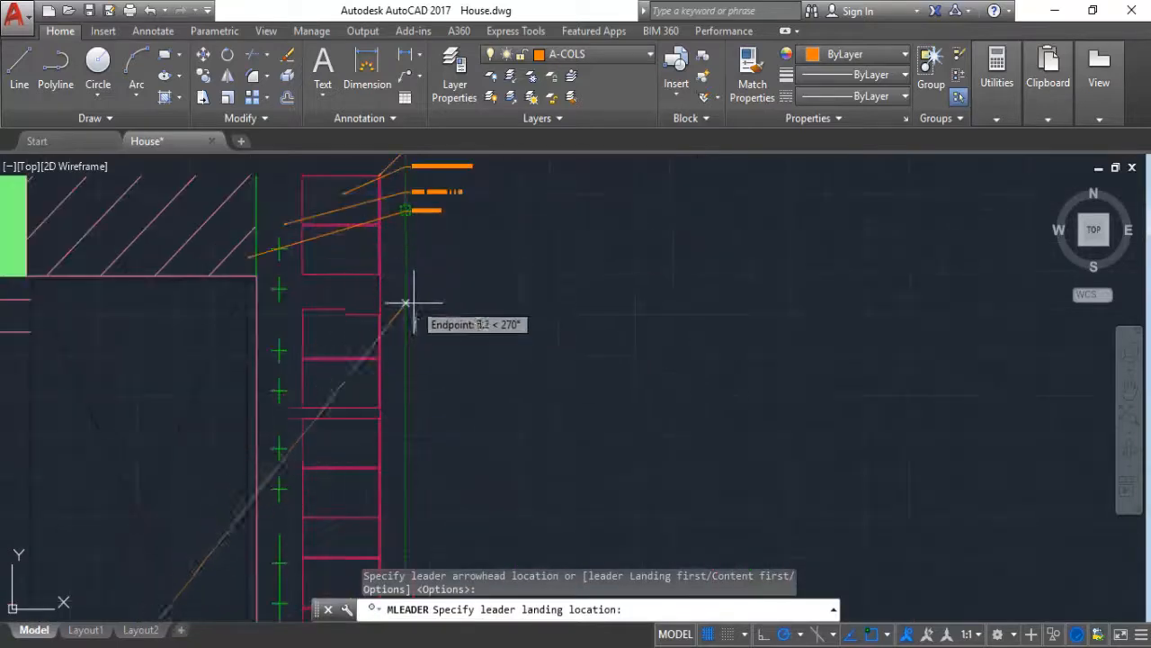
left_click(407, 245)
scroll(576, 337, "down", 4)
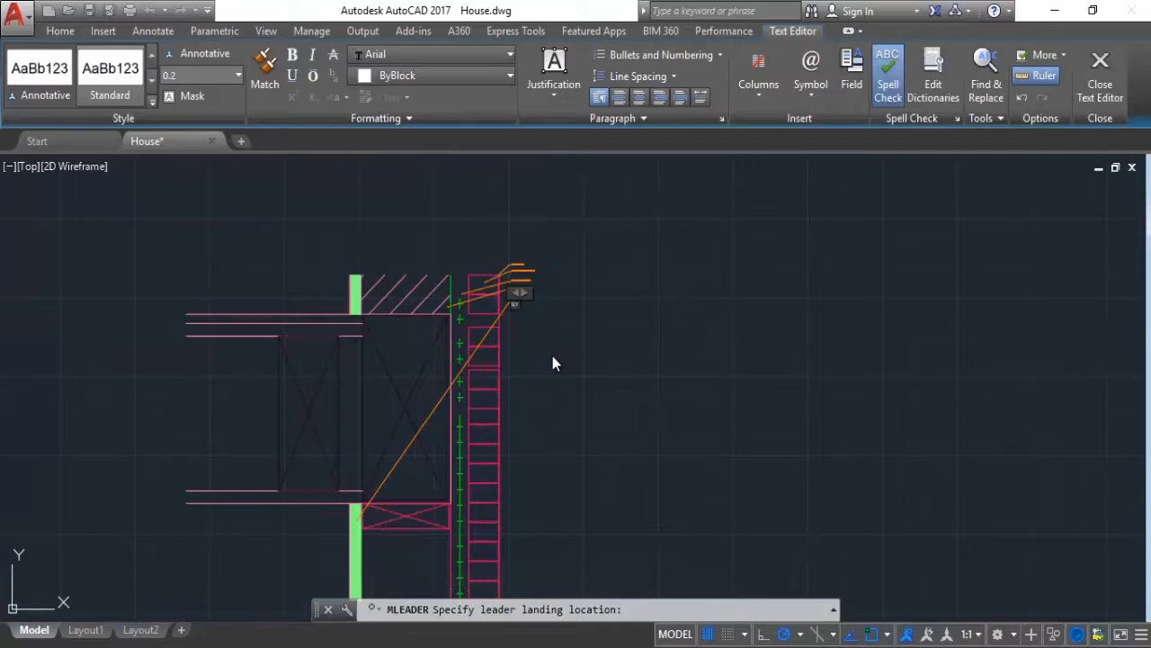
type("PSUM BOARD FINISH")
left_click(588, 458)
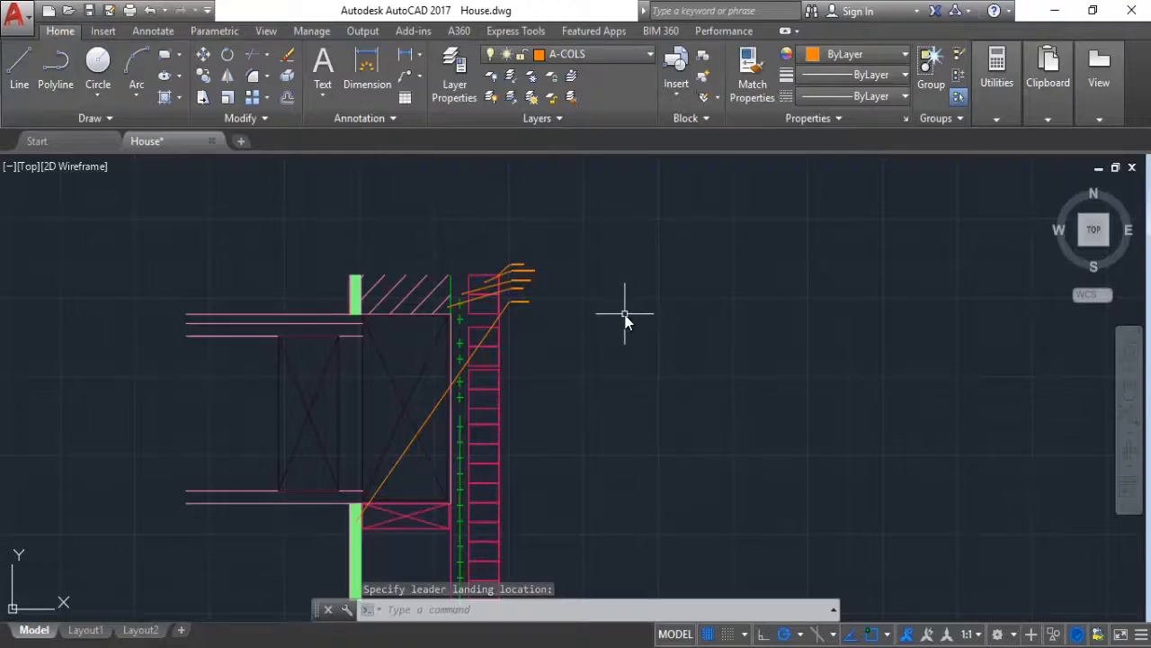
Add a multileader labelled "STUD SOLE PLATE" pointing at the centre of the small crossed plate, with its landing aligned below the gypsum board leader's
left_click(405, 79)
left_click(406, 520)
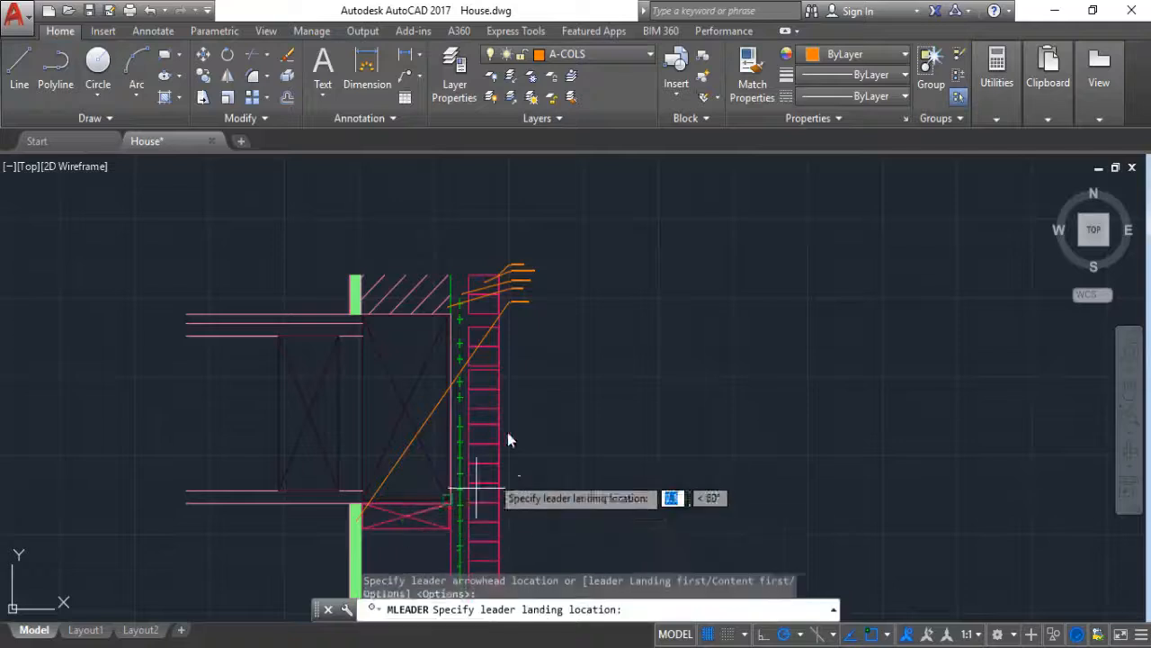
left_click(510, 317)
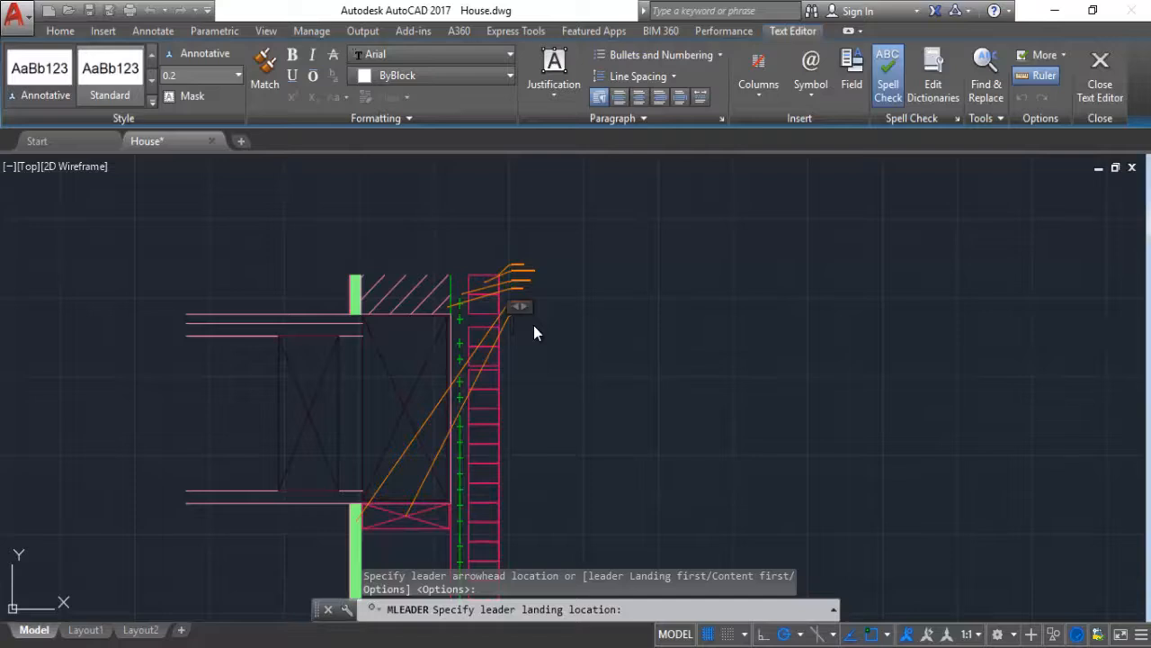
type("STUD")
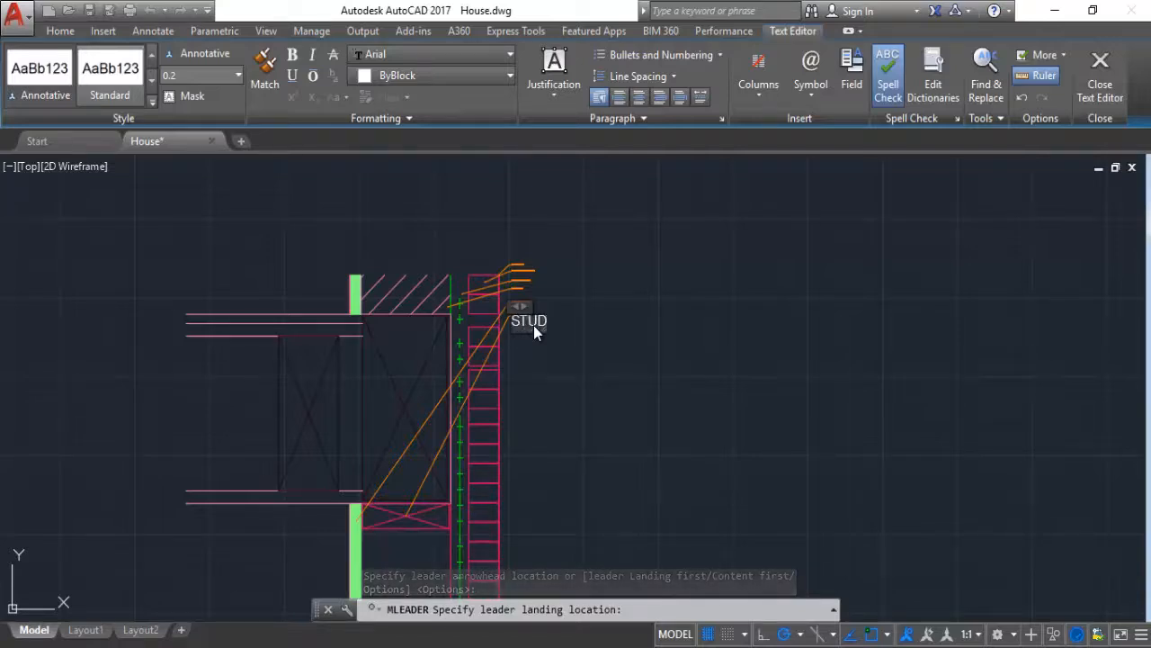
type(" SOL")
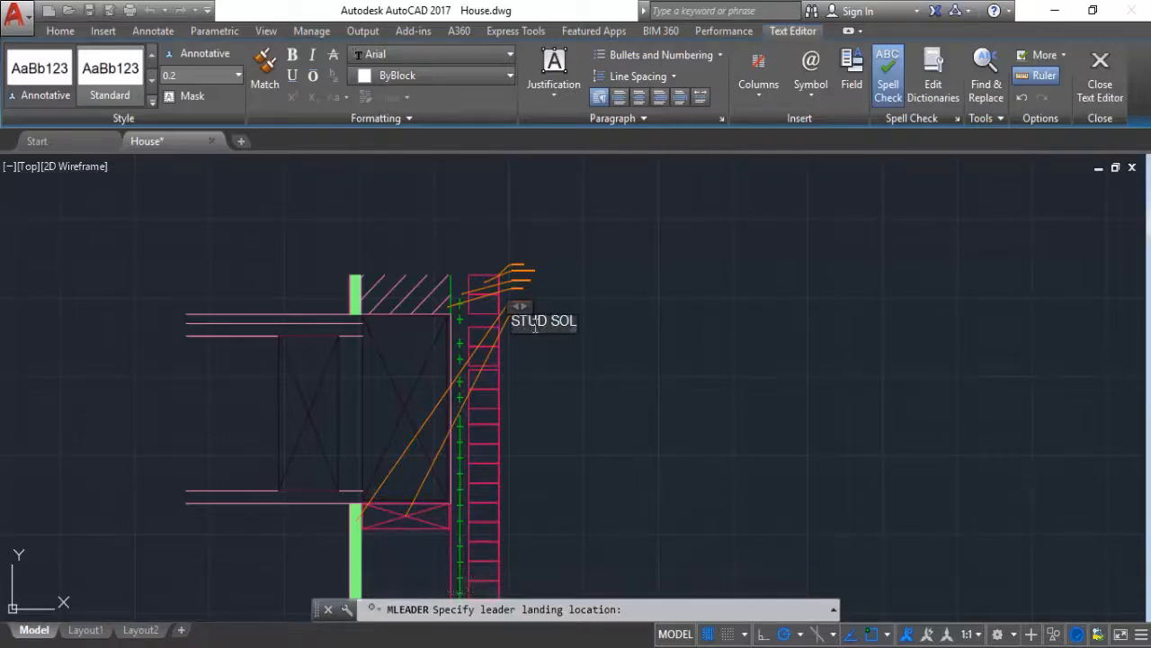
type("E PLATE")
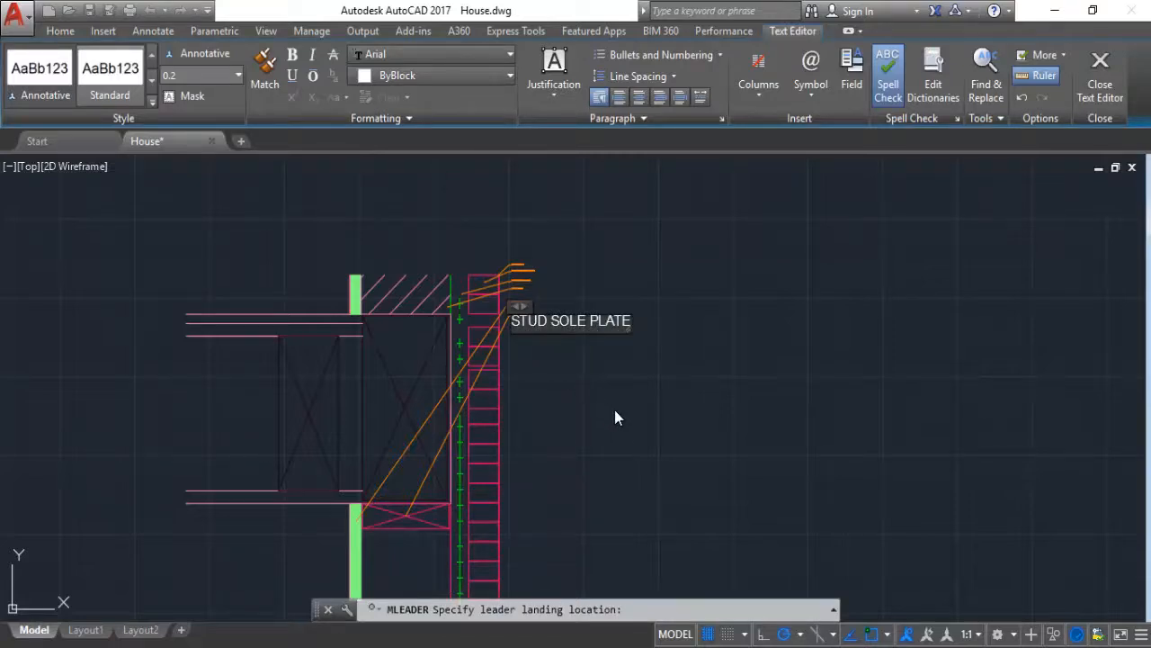
left_click(614, 416)
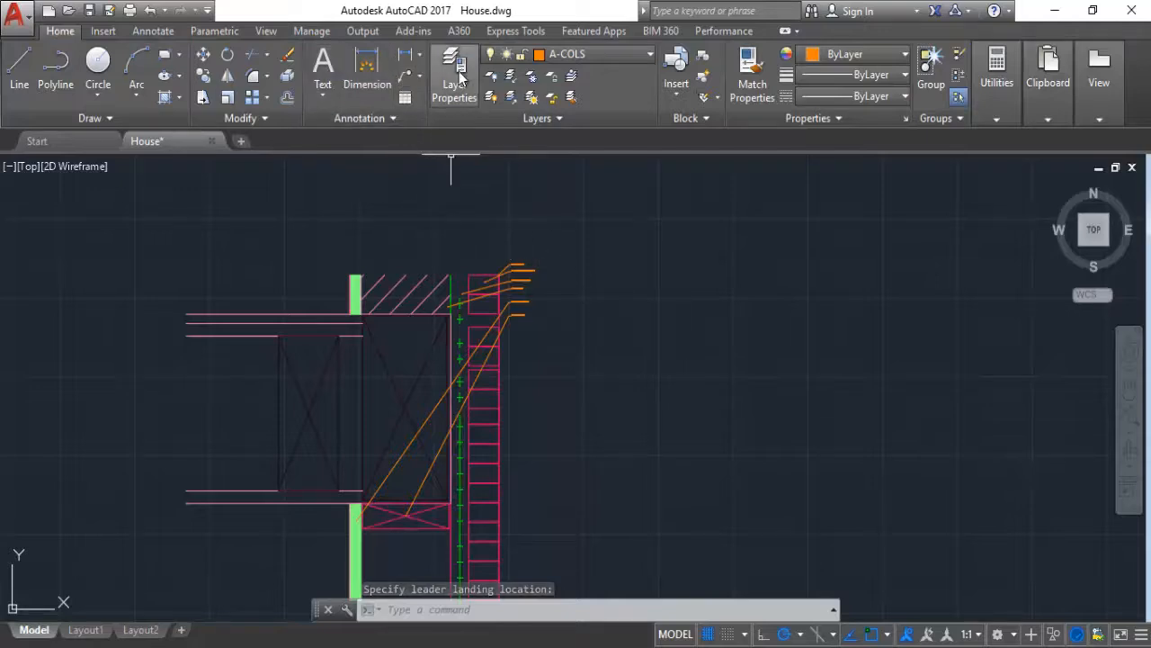
Add a multileader labelled "STEAL FRAMING" pointing into the large crossed member beside the wall, with its landing above the floor's left end
left_click(405, 76)
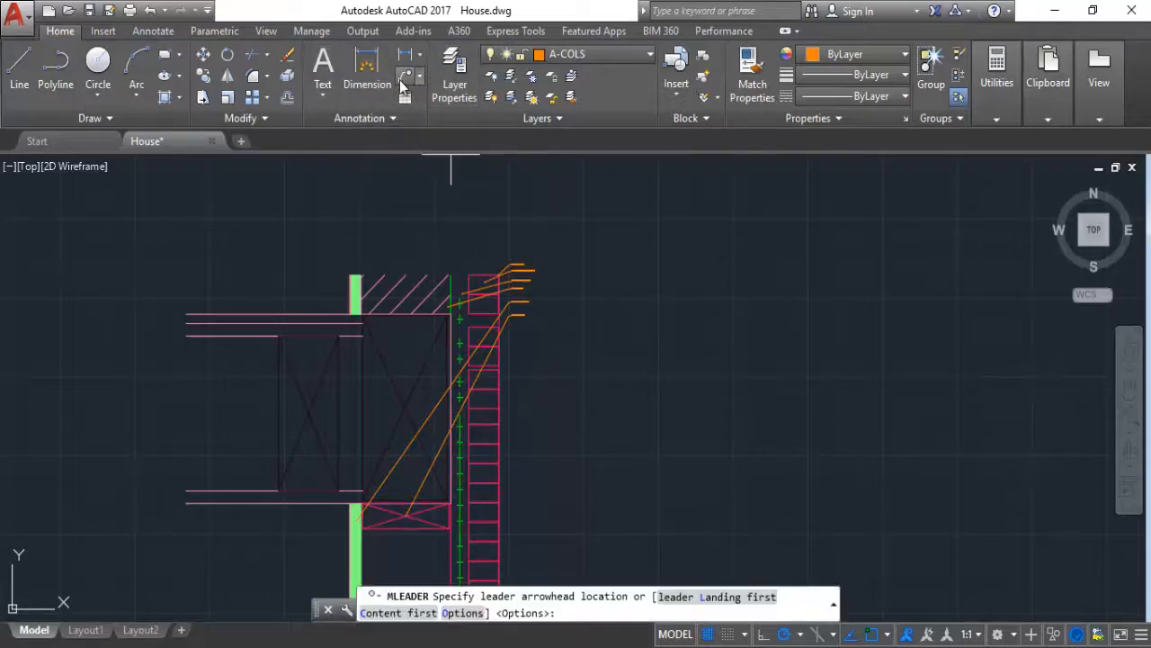
left_click(408, 358)
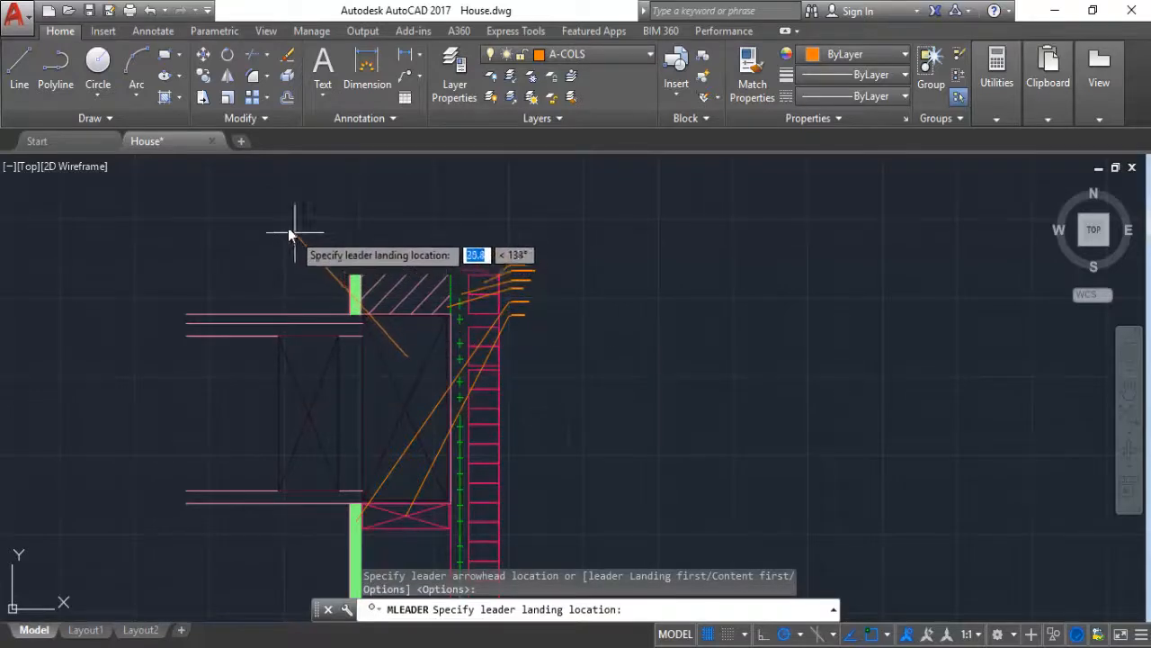
left_click(181, 211)
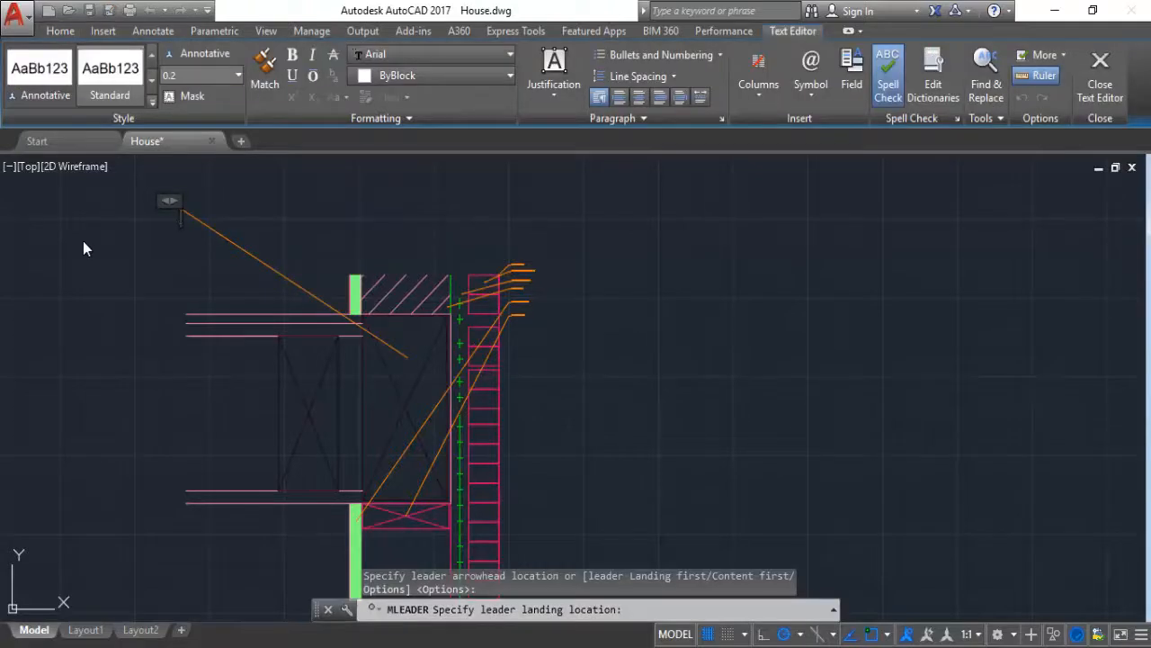
type("STEAL")
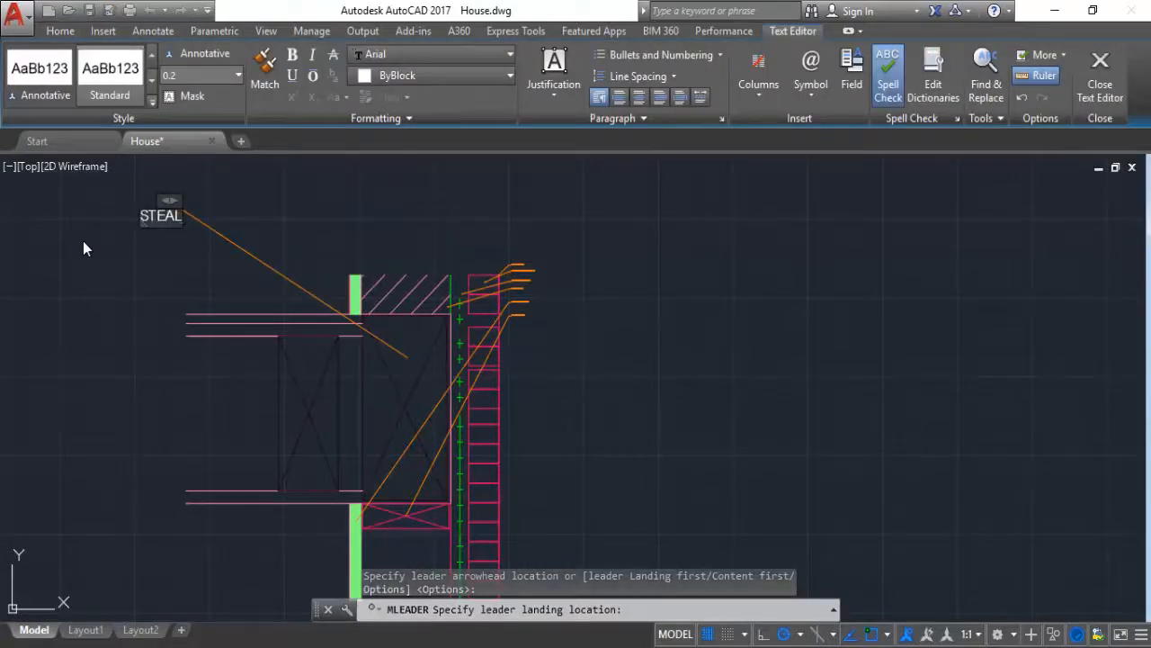
type(" FREAMING")
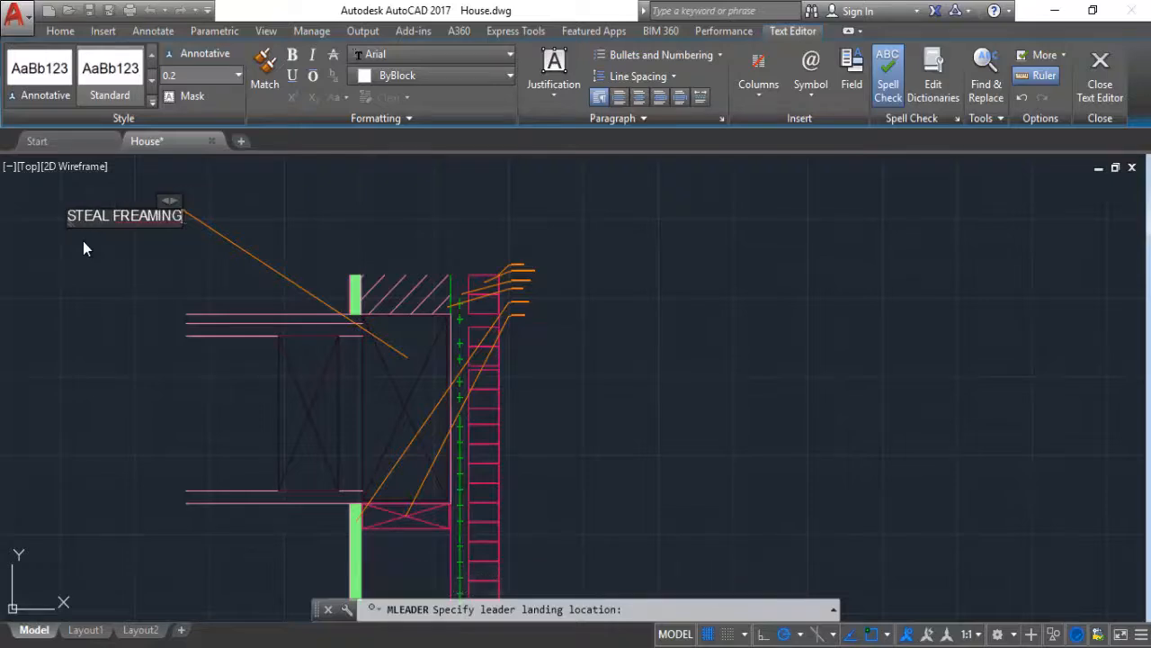
key("BackSpace")
key("BackSpace")
key("BackSpace")
key("BackSpace")
key("BackSpace")
key("BackSpace")
type("AMING")
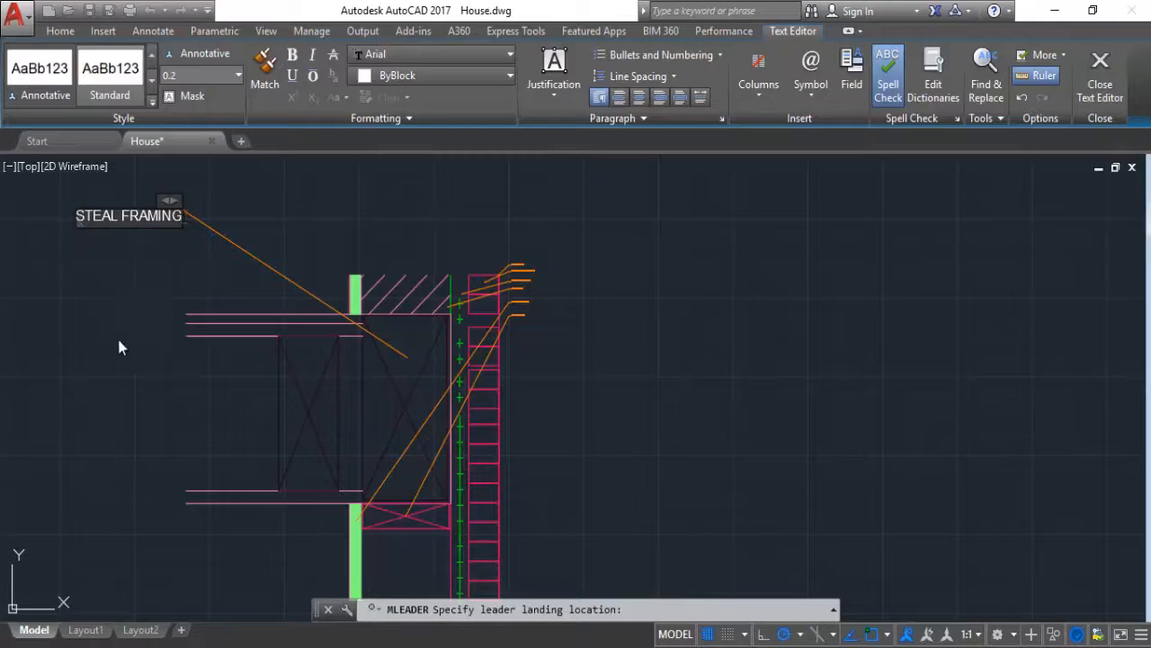
left_click(149, 367)
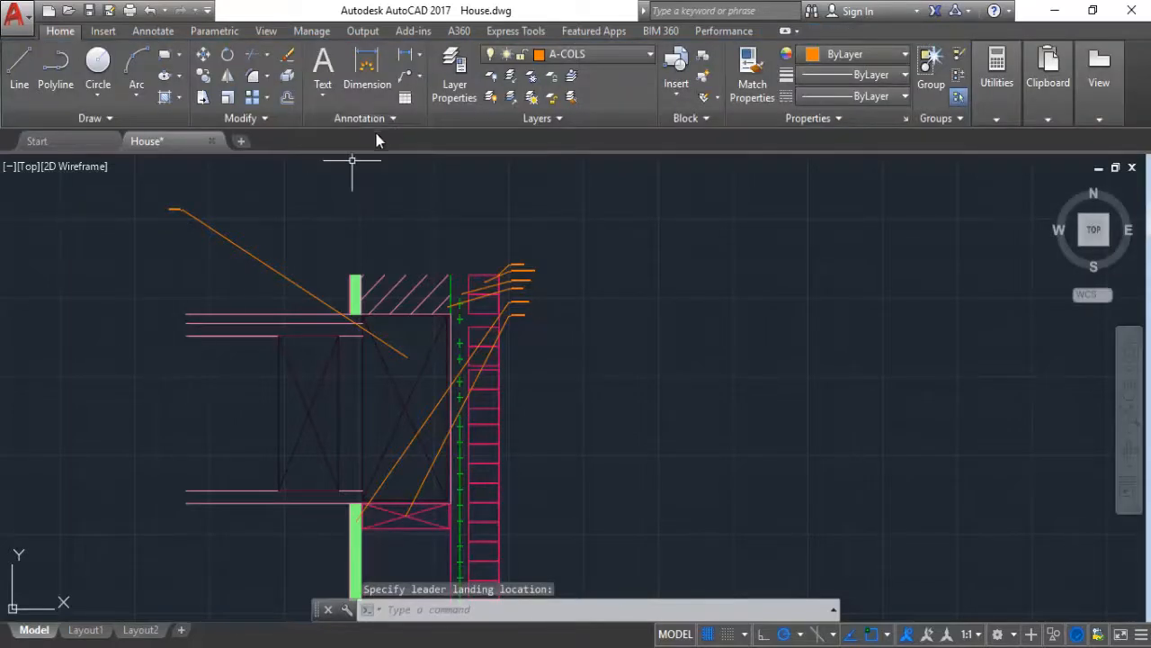
Add a multileader labelled "WOODEN FLOOR" pointing between the two upper floor lines at their left end, with its landing aligned below the "STEAL FRAMING" leader's
left_click(402, 77)
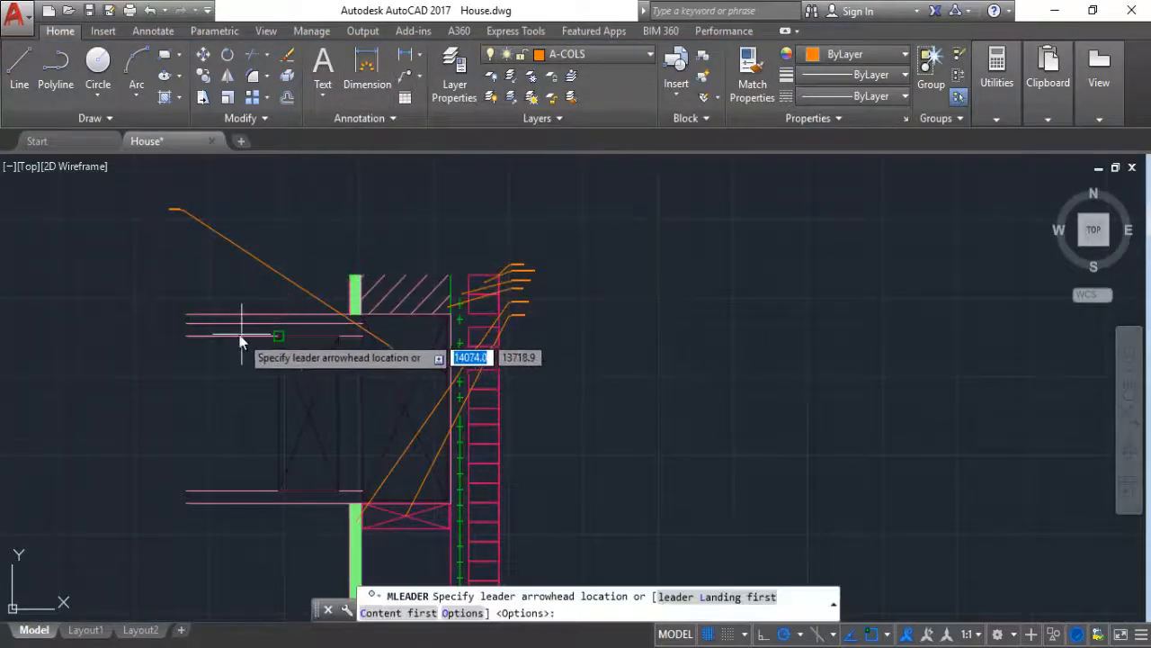
scroll(185, 329, "up", 4)
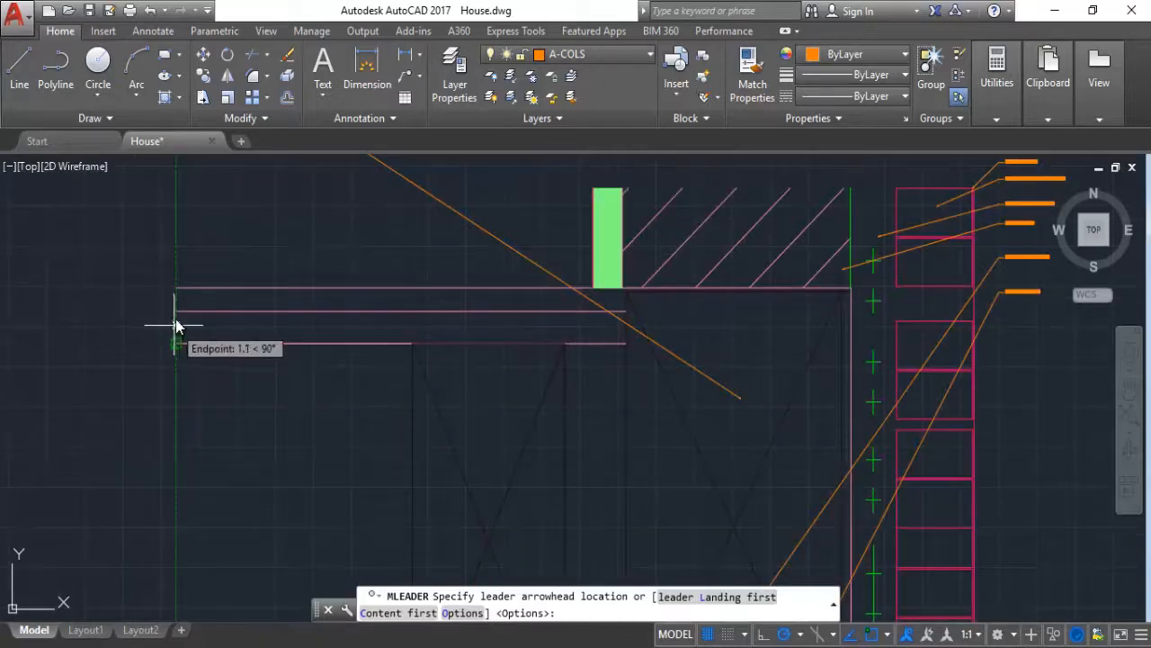
left_click(175, 303)
scroll(250, 313, "down", 5)
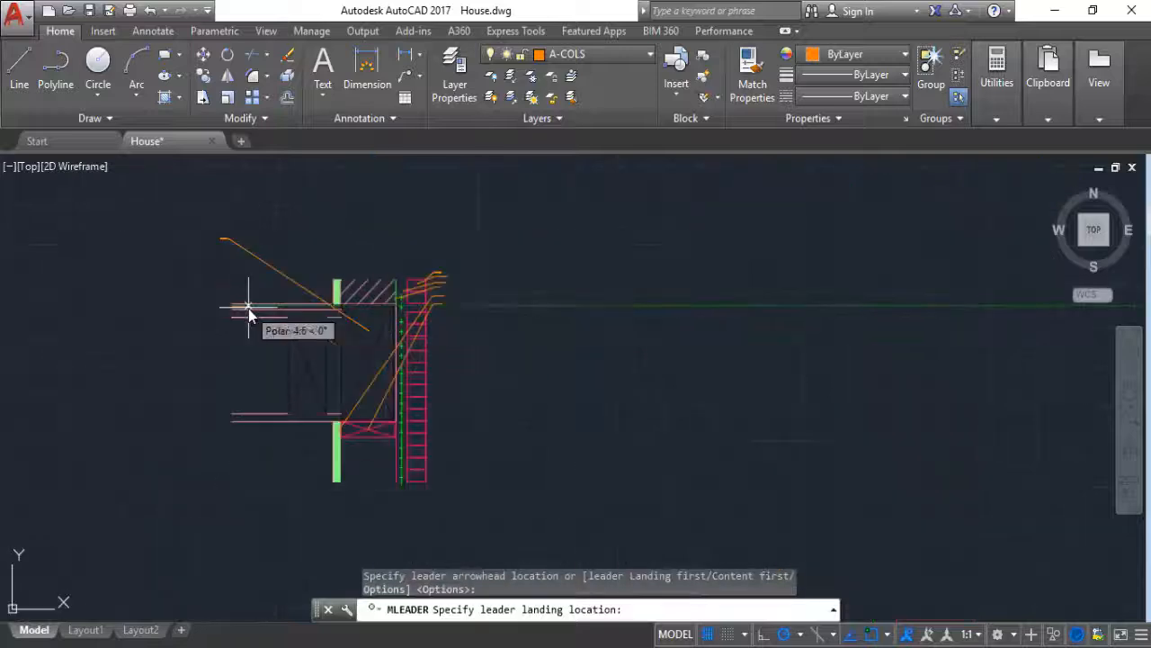
scroll(250, 313, "up", 5)
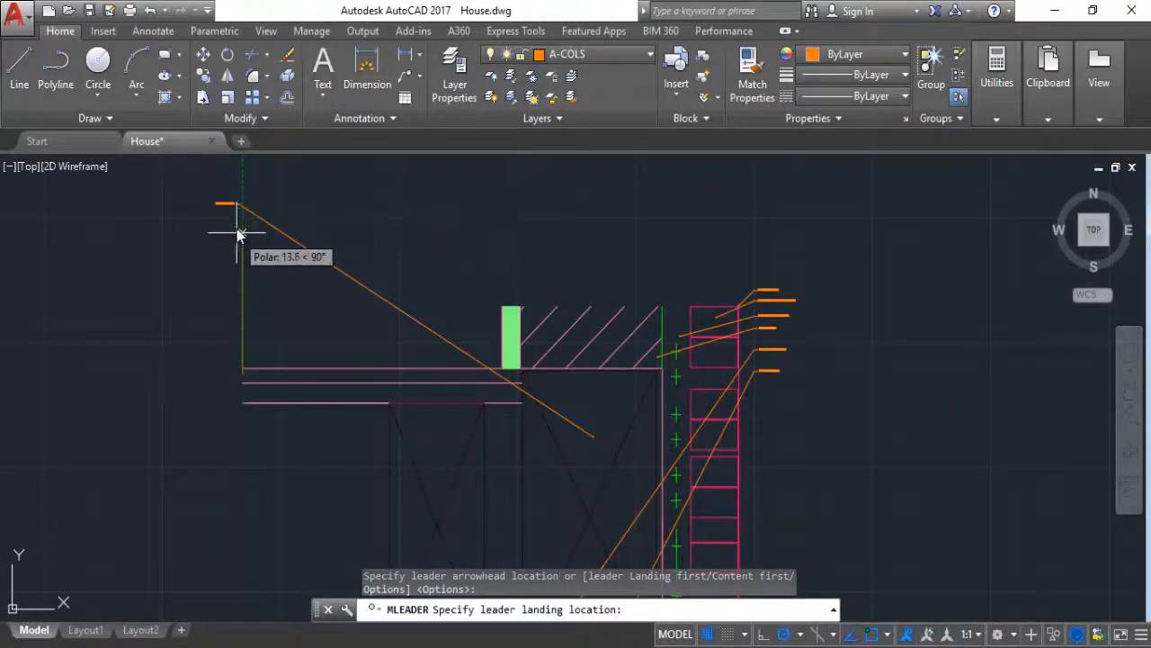
scroll(238, 234, "up", 5)
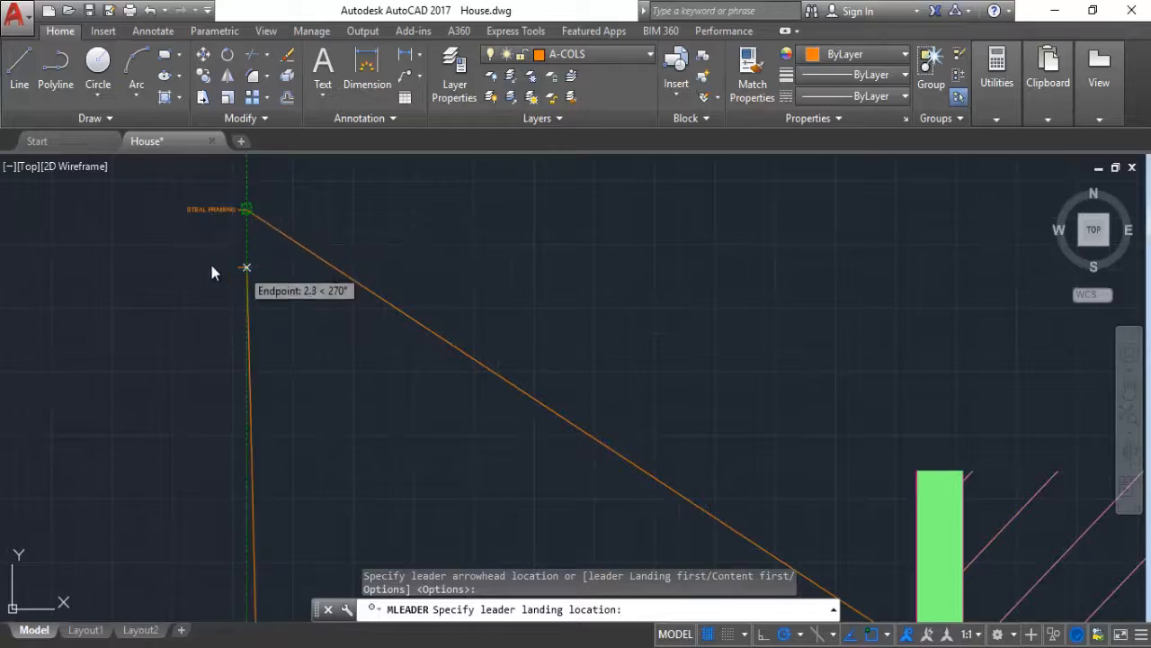
left_click(212, 272)
type("W")
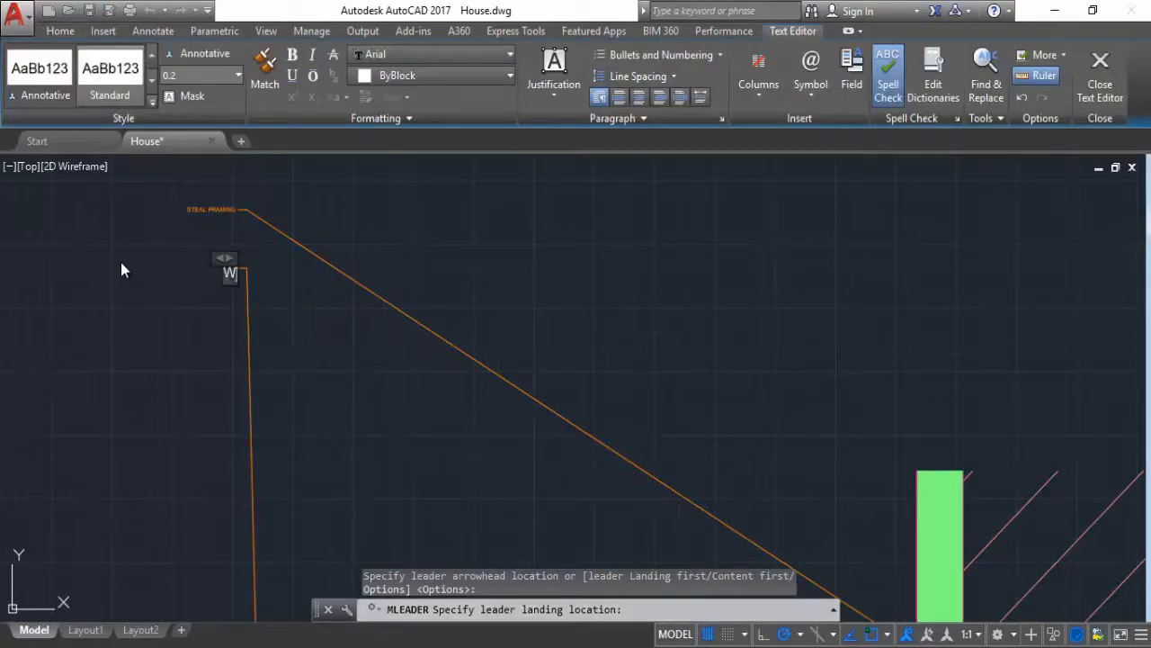
type("OODEN")
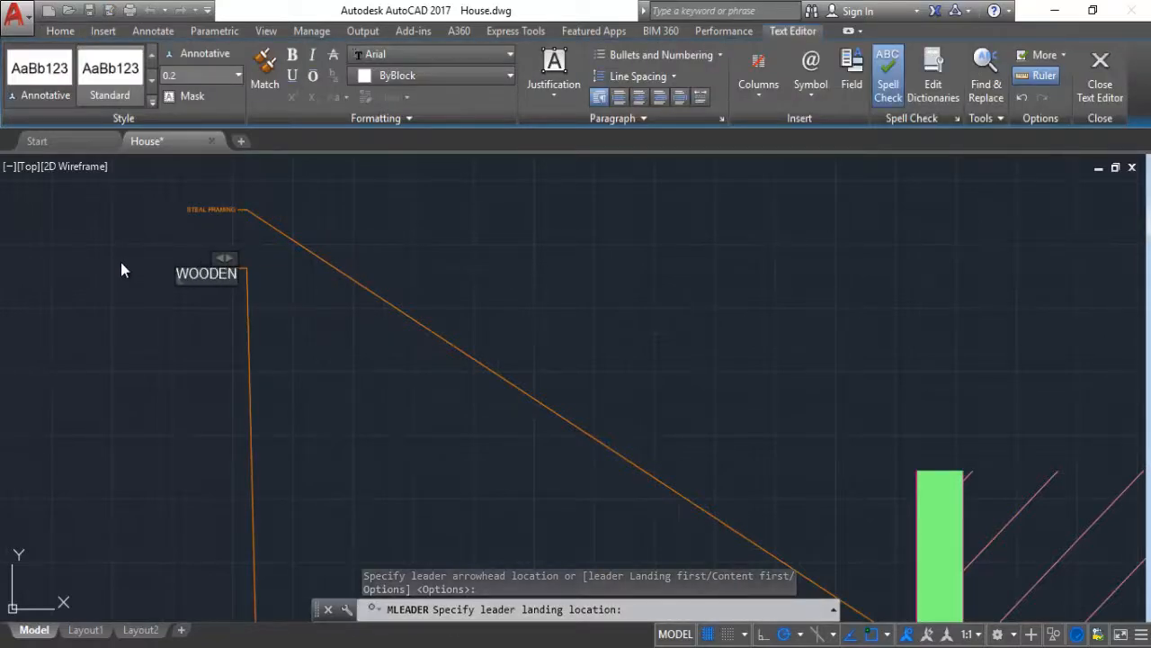
type(" FLOOR")
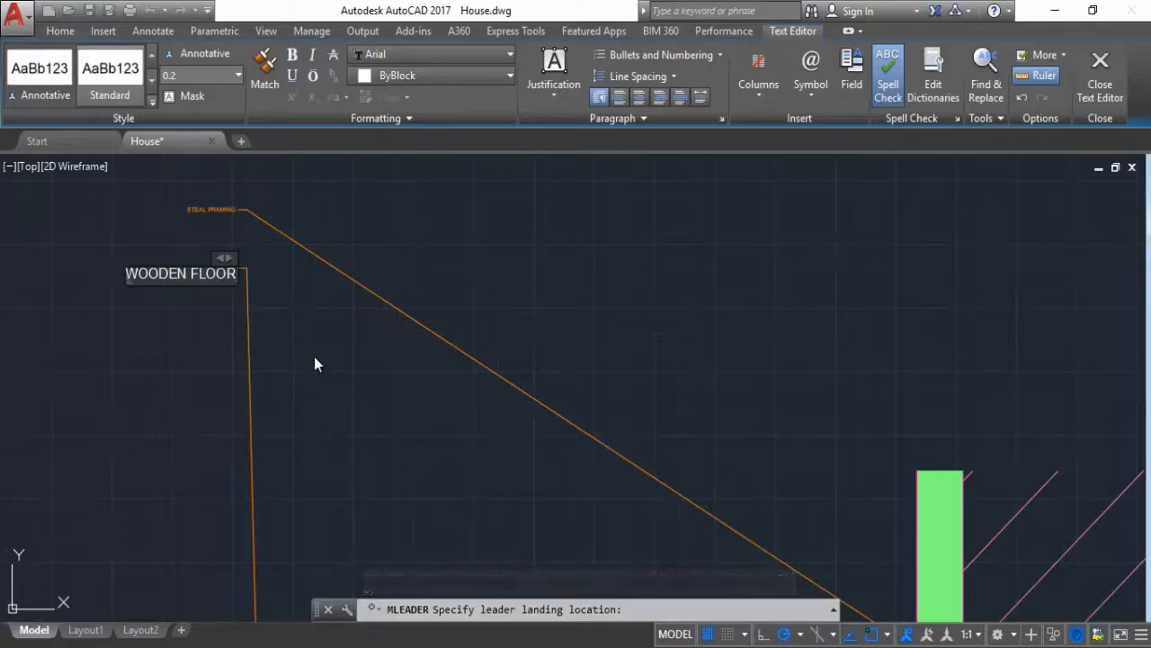
left_click(314, 363)
Add a multileader labelled "INSULATION" pointing between the second and third floor lines near their left end, with its landing below the "WOODEN FLOOR" leader's
key("Return")
scroll(350, 306, "down", 2)
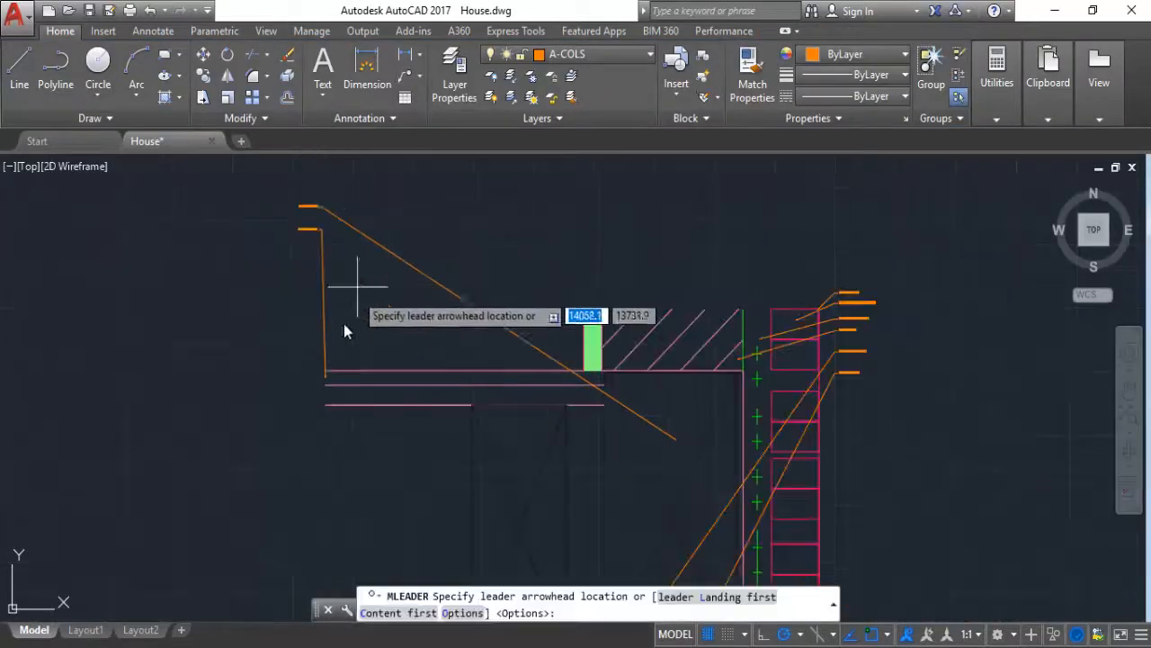
scroll(342, 333, "up", 2)
left_click(329, 418)
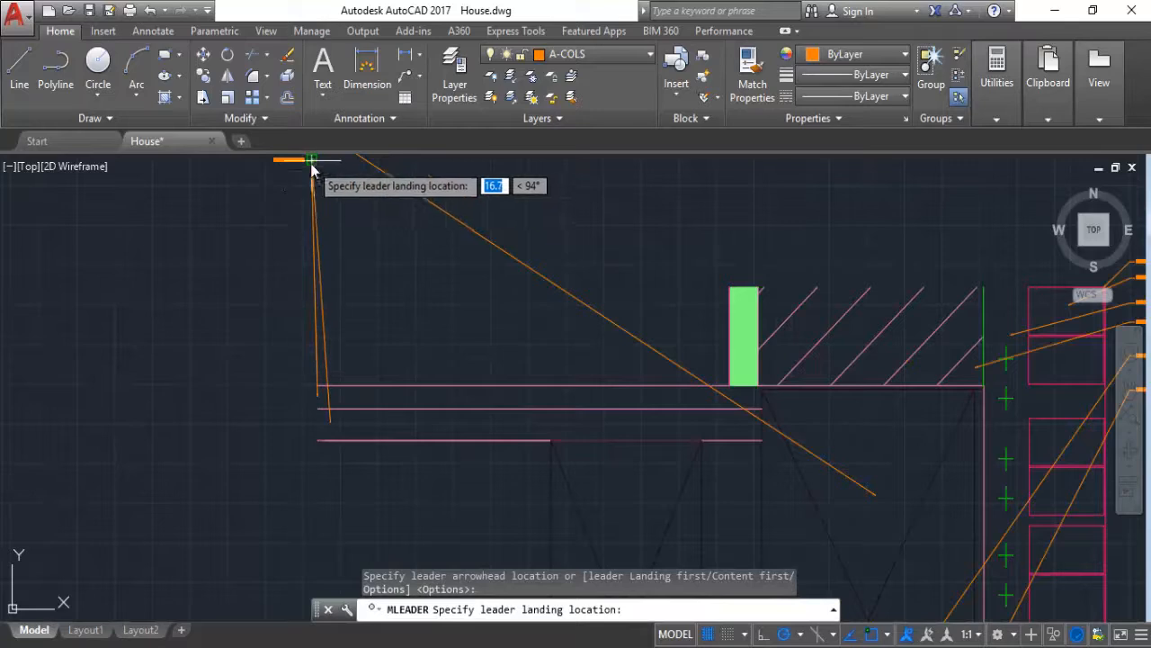
left_click(282, 198)
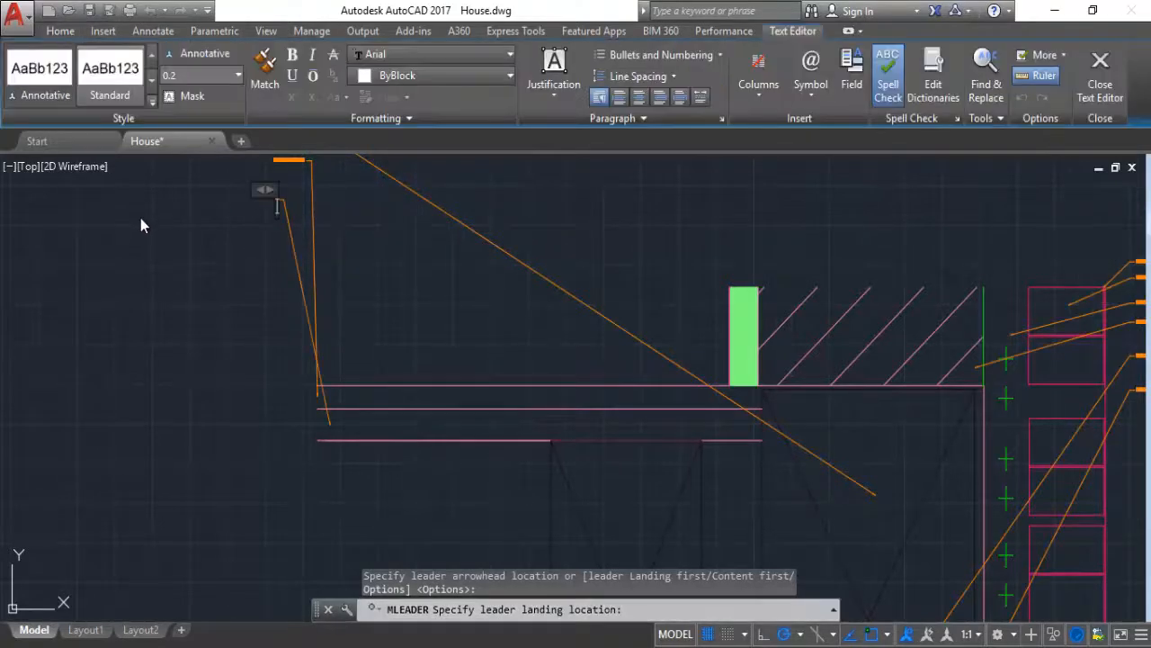
type("INSULATIO")
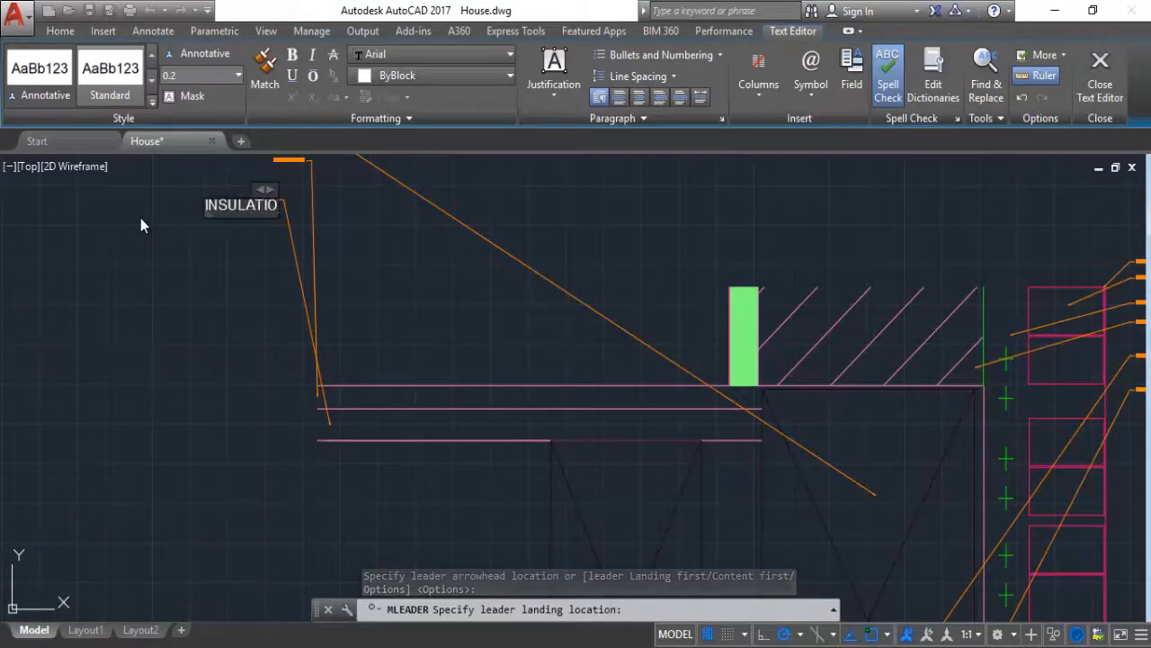
type("N")
left_click(188, 340)
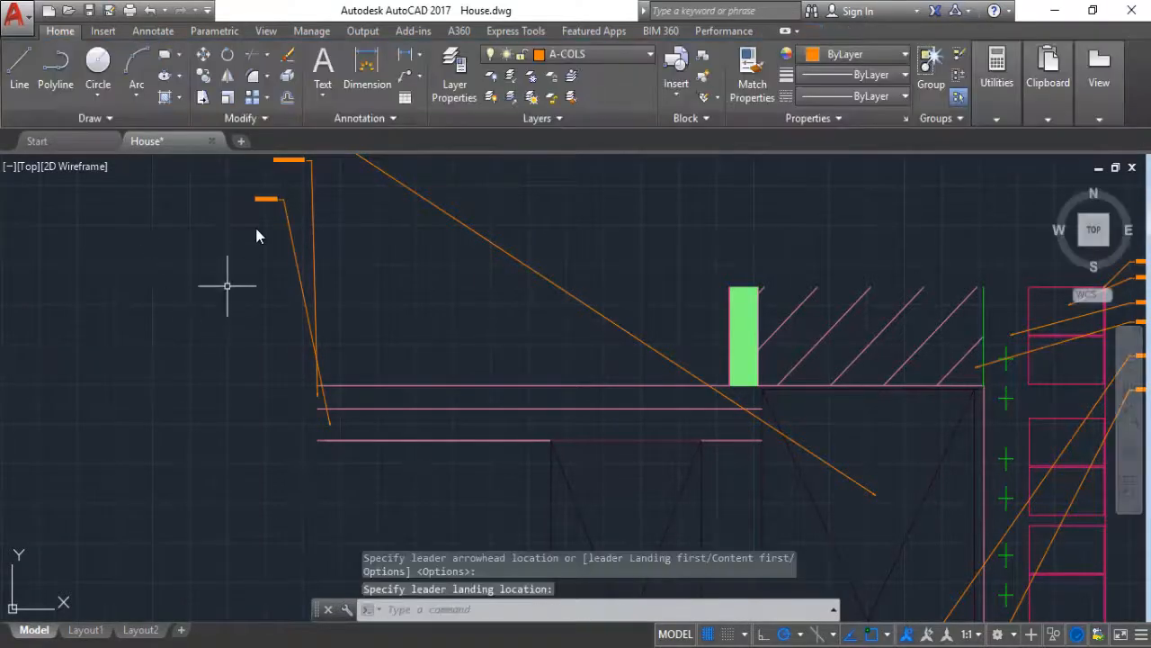
Add a multileader labelled "STUD" pointing into the space below the third floor line near its left end, with its landing below the "INSULATION" leader's
left_click(402, 77)
left_click(320, 389)
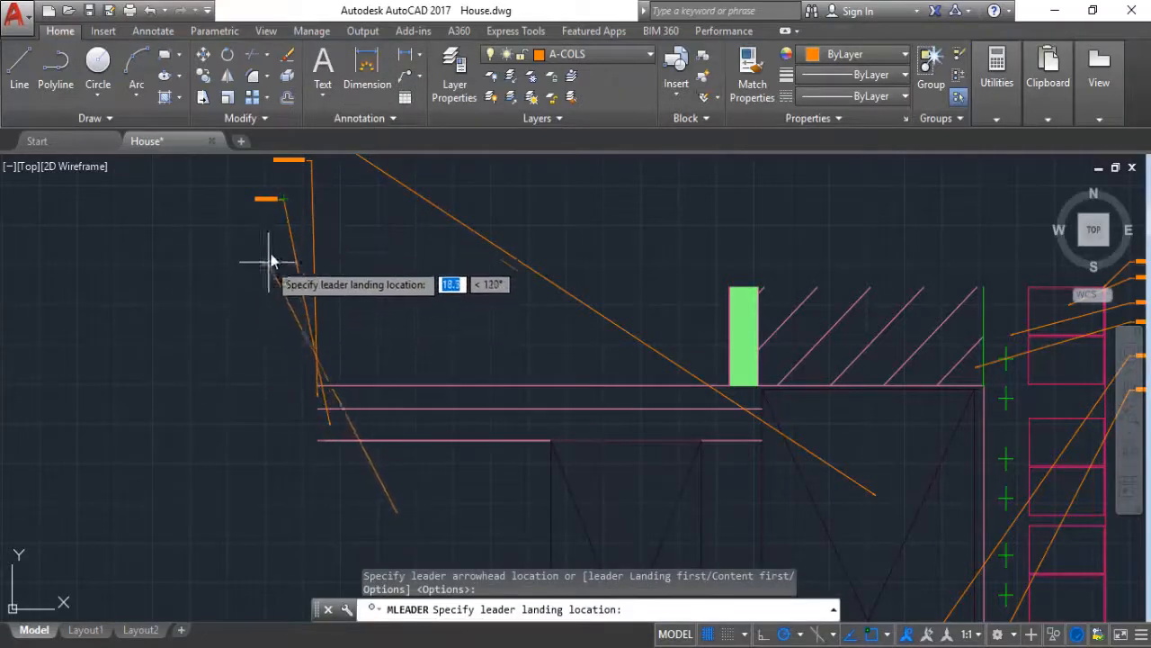
left_click(274, 251)
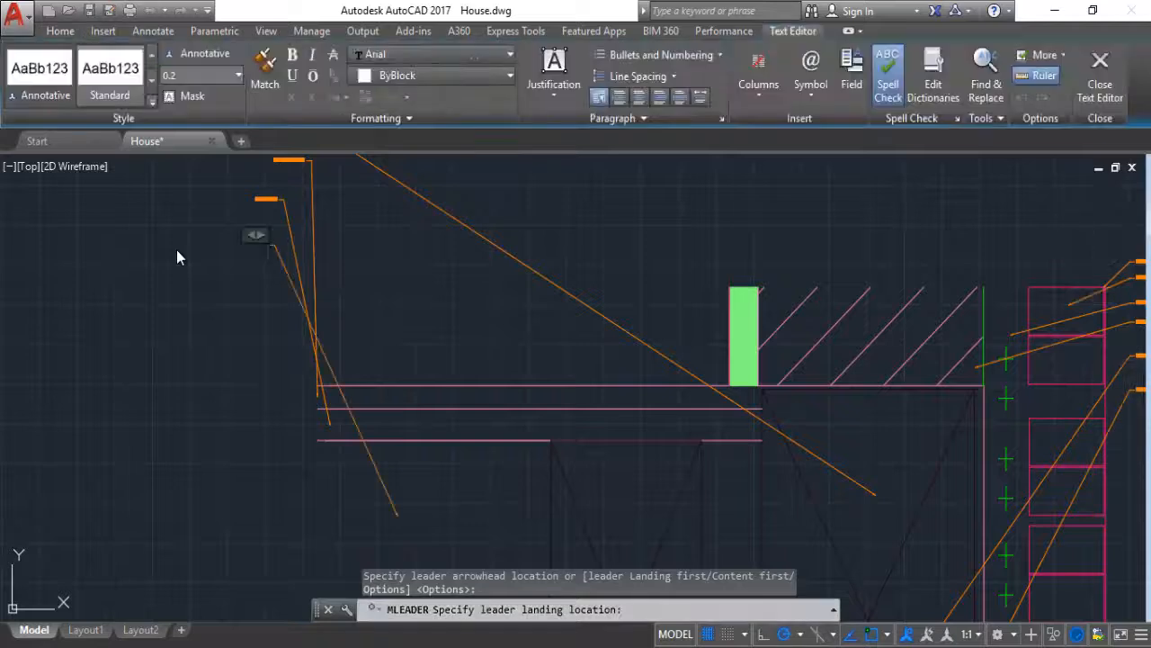
type("STUD")
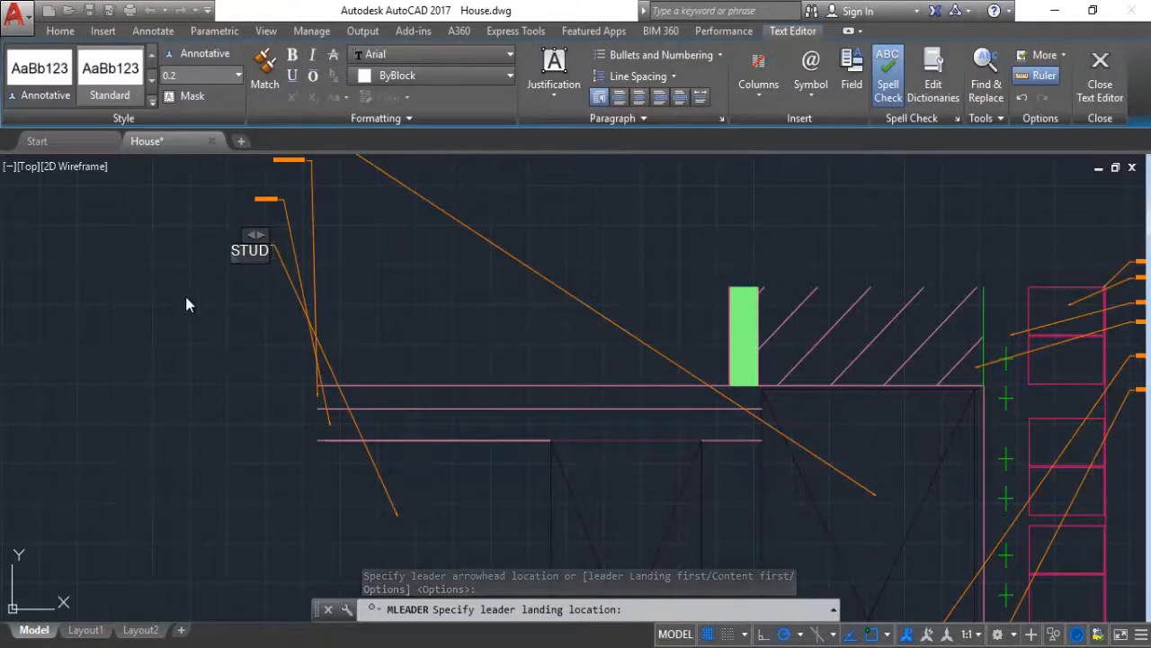
left_click(206, 341)
Add a multileader labelled "GYPSUM" pointing between the two lowest floor lines near their left end, with its landing below the "STUD" leader's
left_click(405, 77)
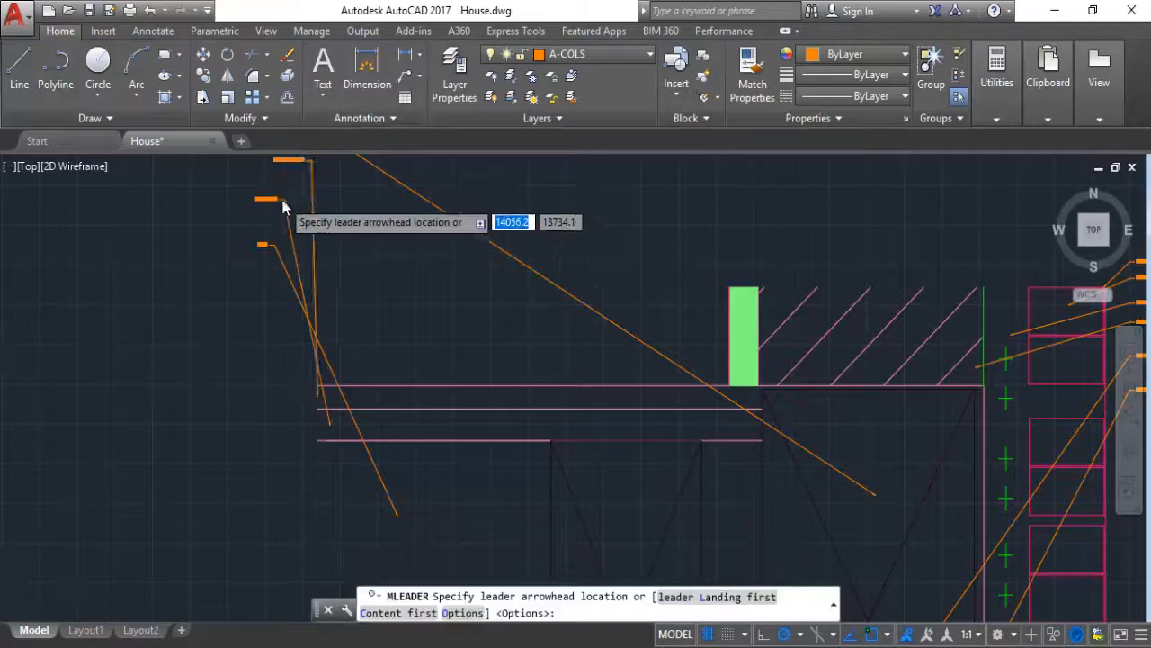
scroll(270, 202, "down", 4)
scroll(264, 416, "up", 3)
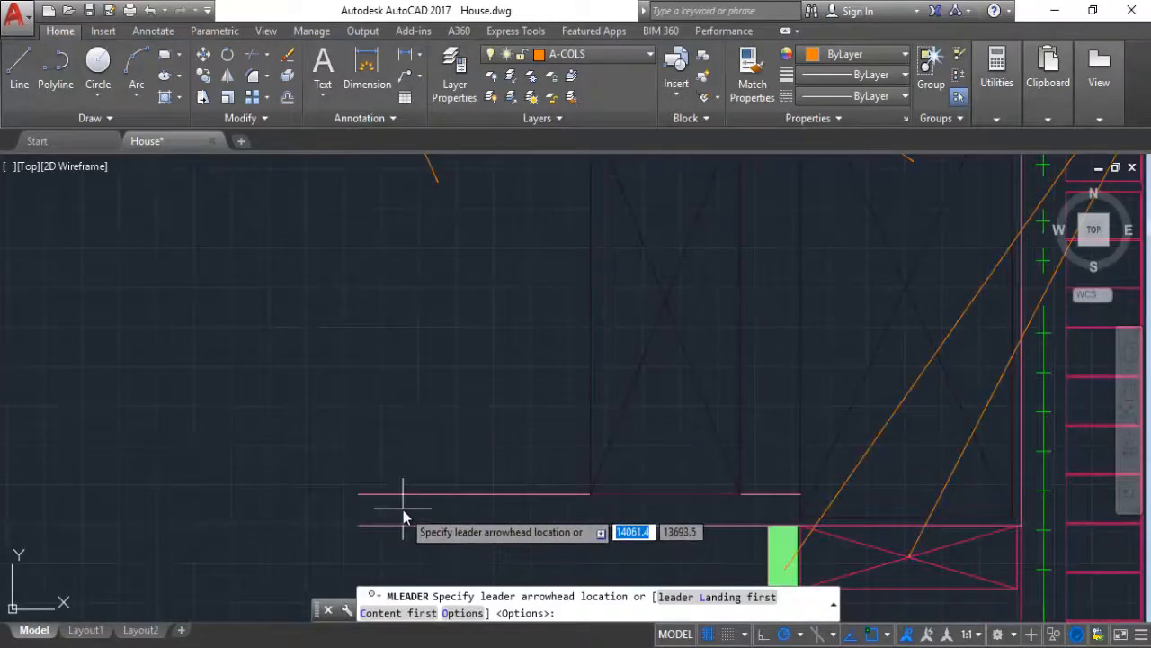
left_click(395, 505)
scroll(369, 374, "down", 2)
scroll(363, 378, "down", 2)
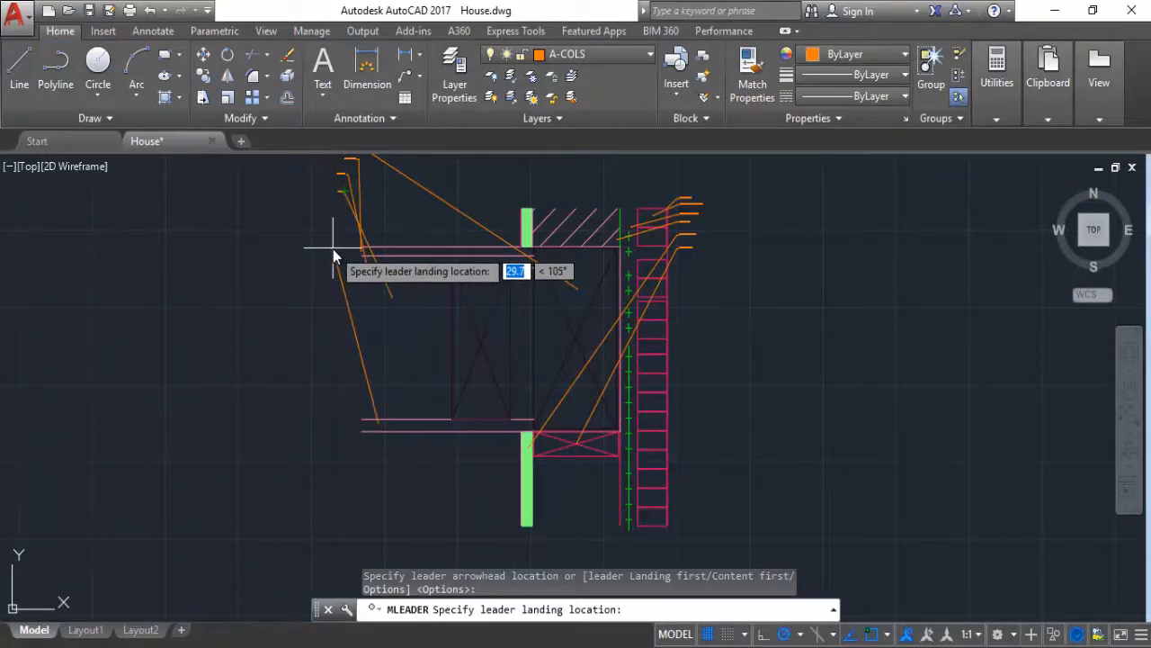
left_click(333, 256)
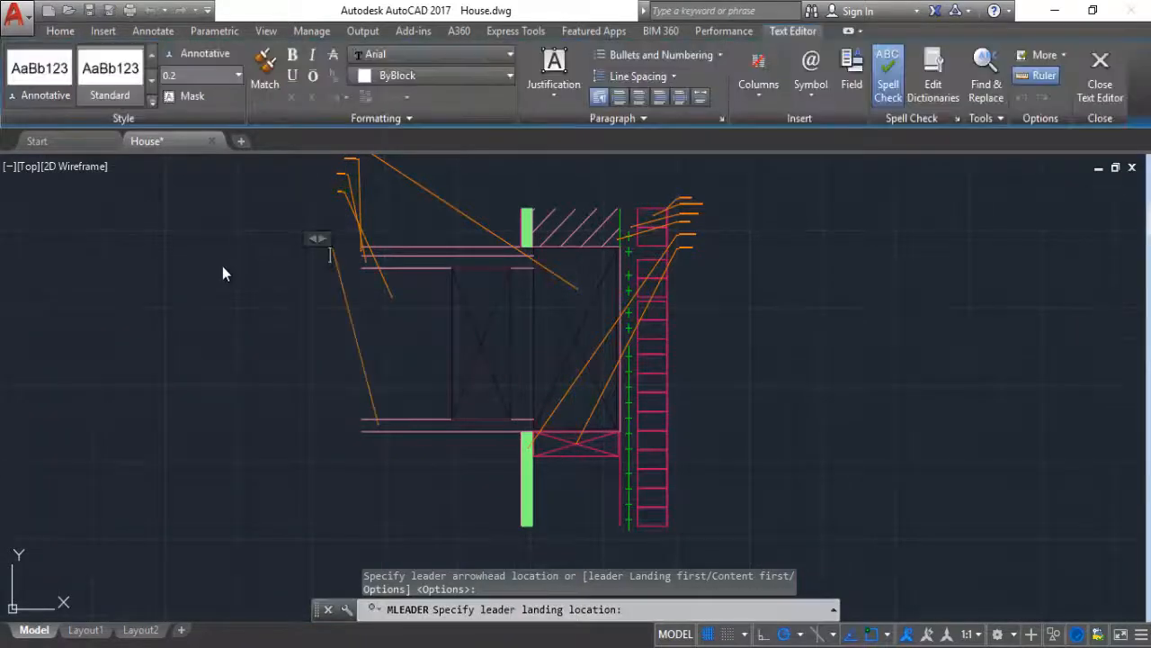
type("GY")
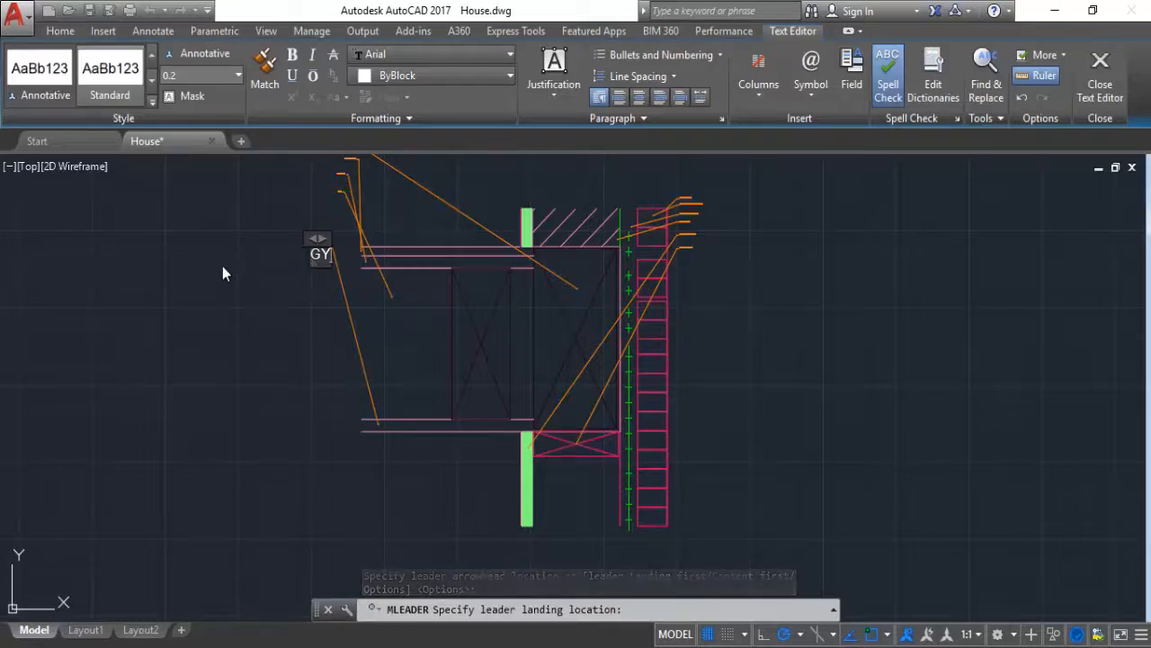
type("PSUM")
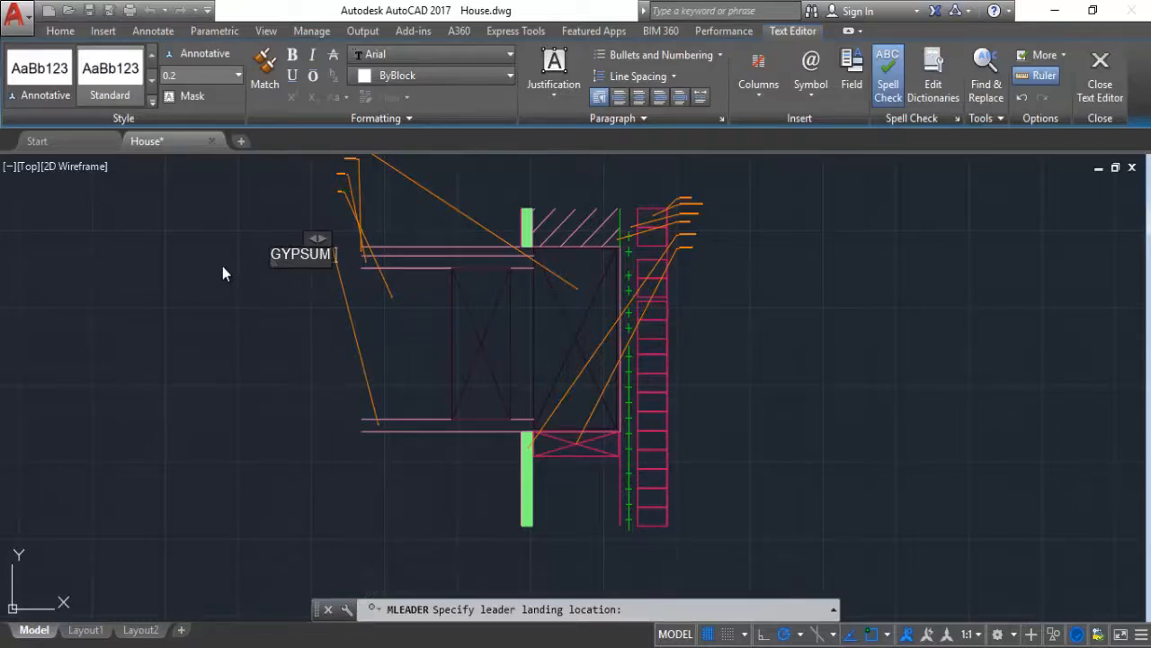
left_click(239, 329)
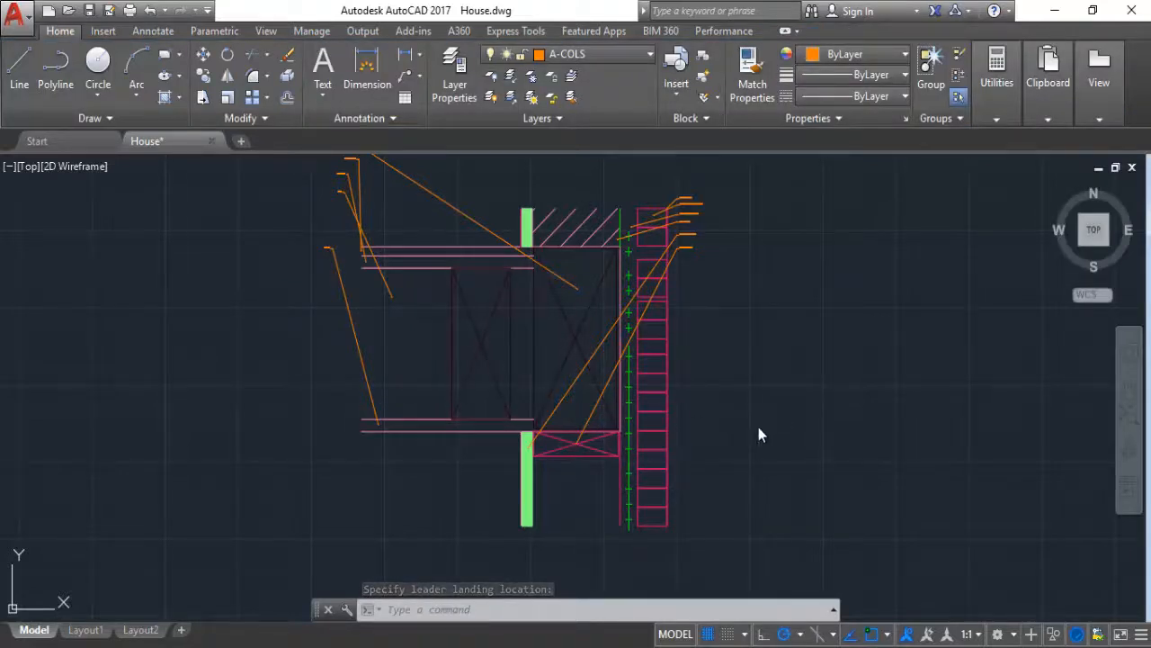
Select all the multileaders on both sides of the detail and set their landing distance to 2 in the properties
key("ctrl+1")
left_click(763, 260)
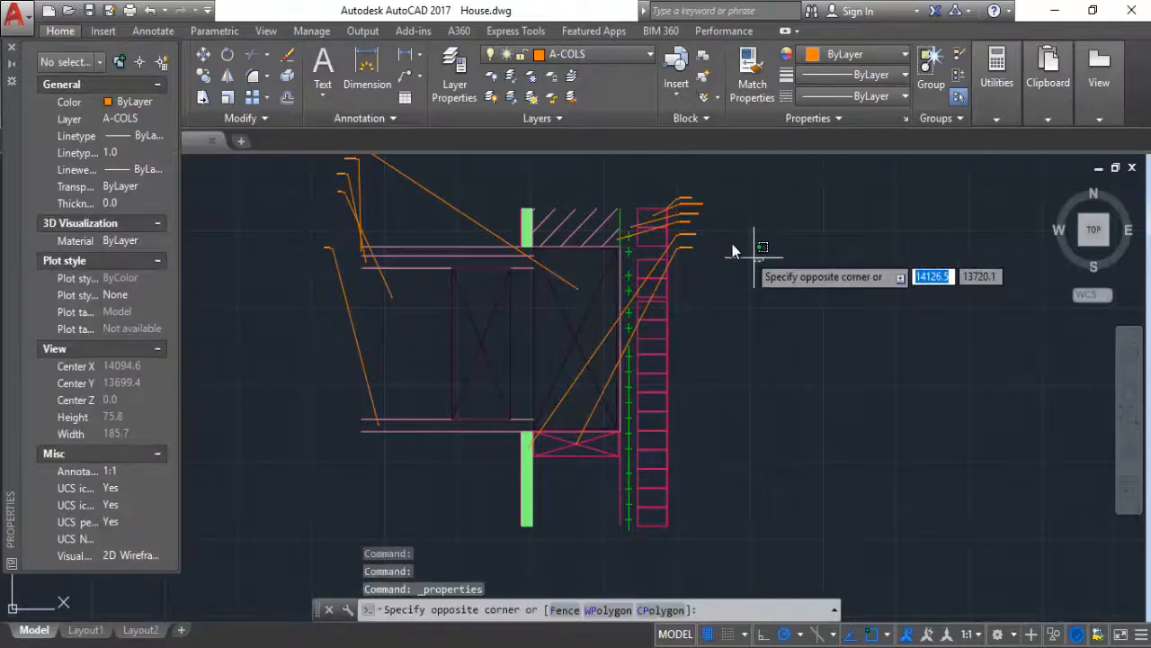
left_click(681, 198)
left_click(451, 178)
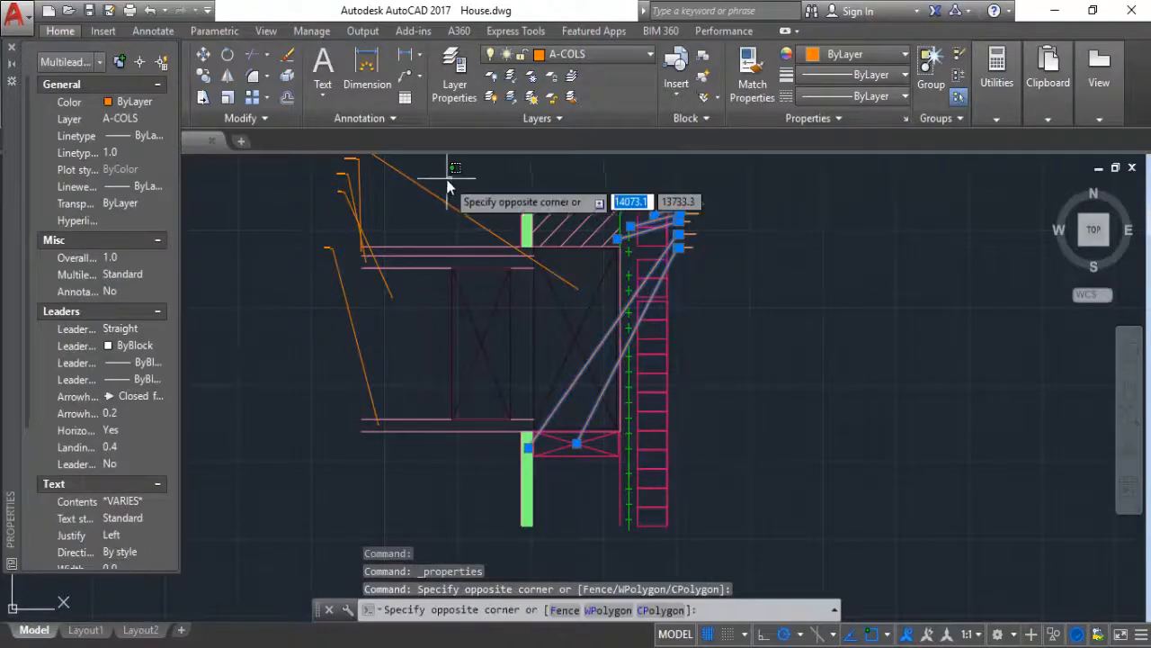
left_click(273, 193)
left_click(360, 328)
left_click(314, 287)
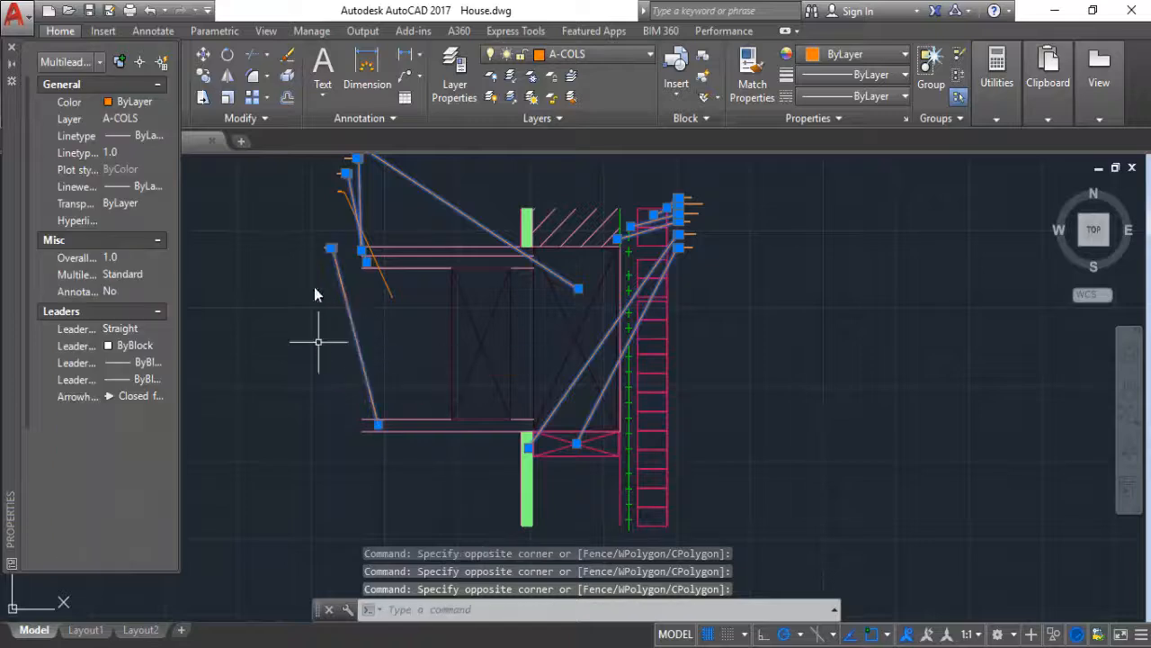
left_click(341, 194)
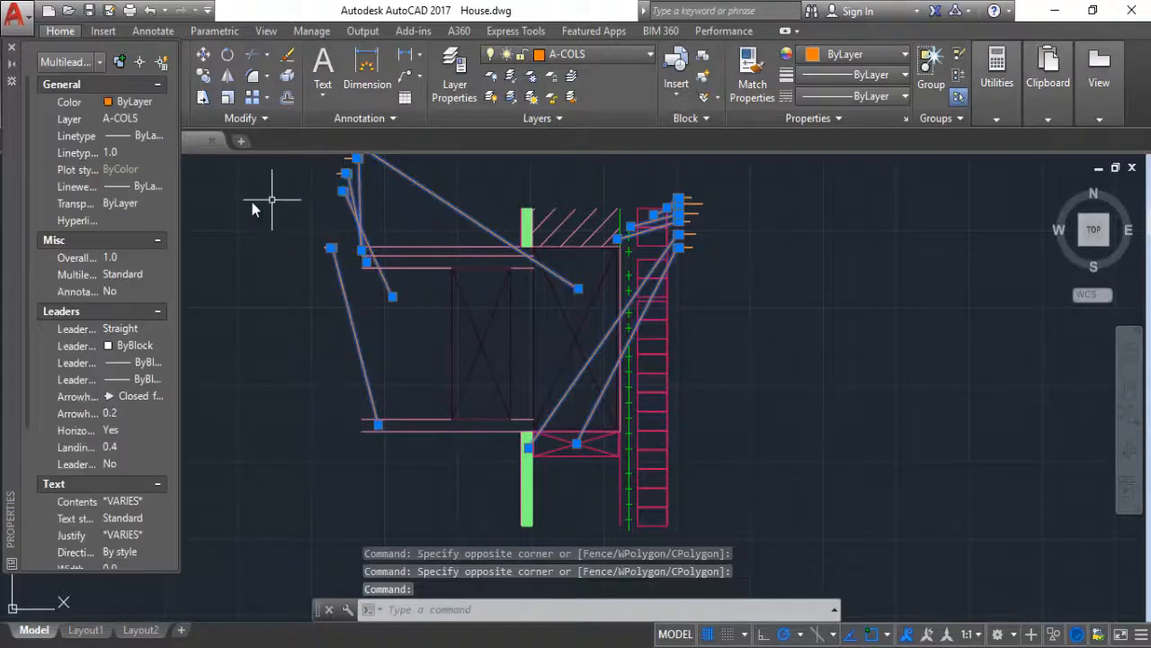
left_click(135, 447)
type("2")
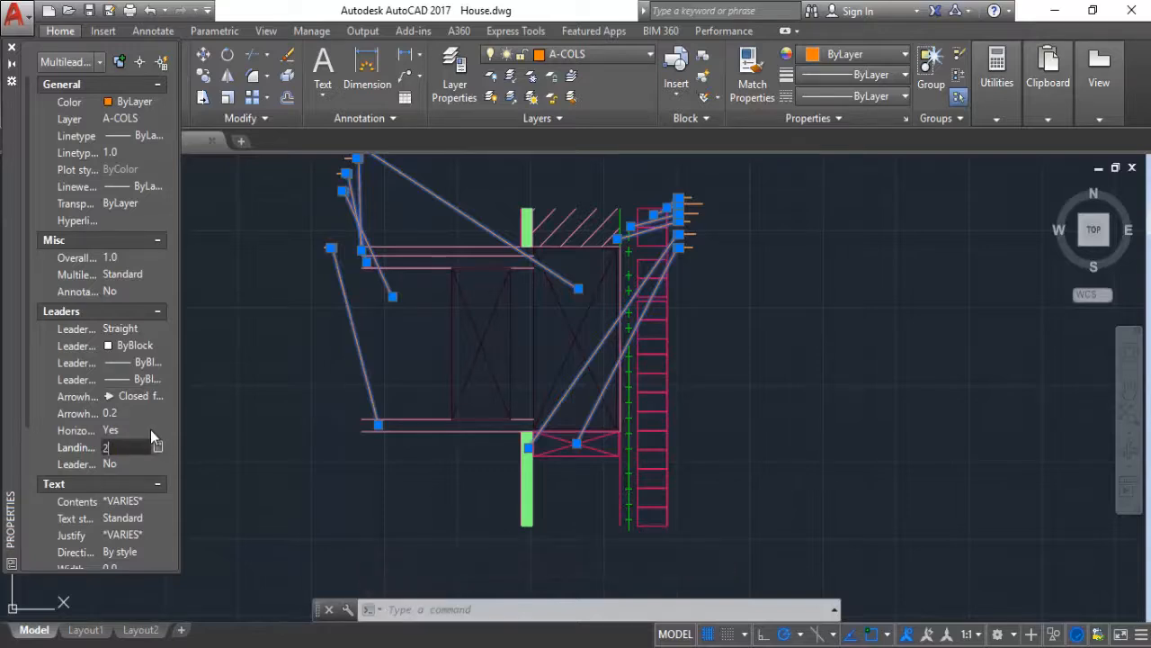
type(".")
key("BackSpace")
key("Tab")
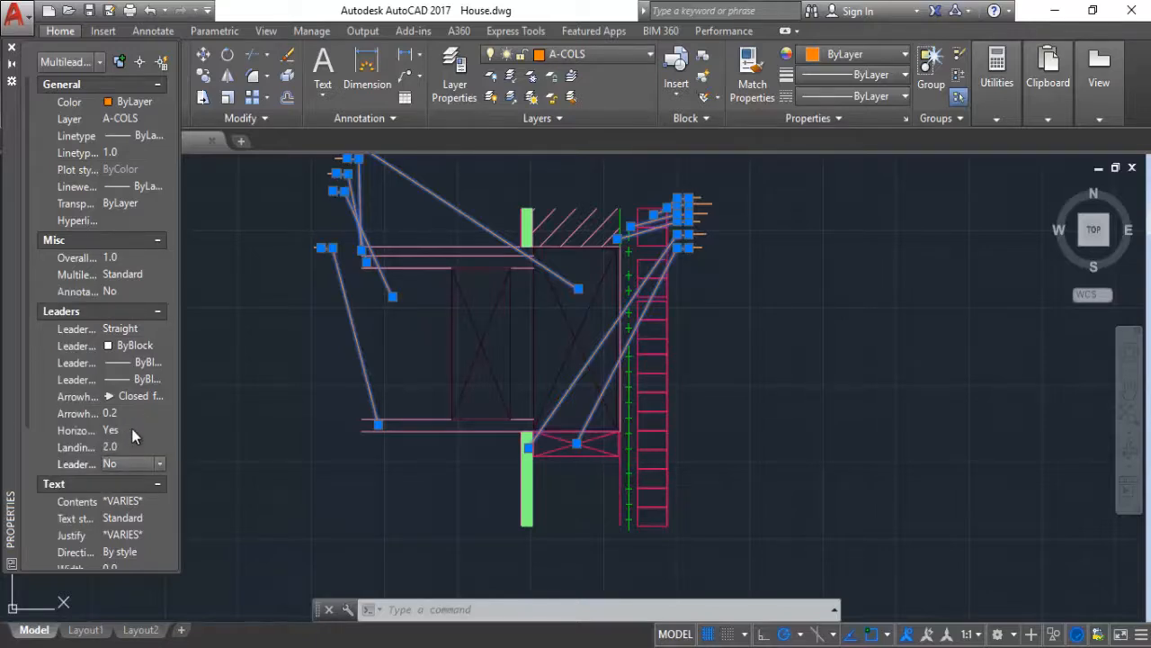
Set the text height of all the selected multileaders to 2, then deselect them and close the properties
scroll(131, 428, "down", 2)
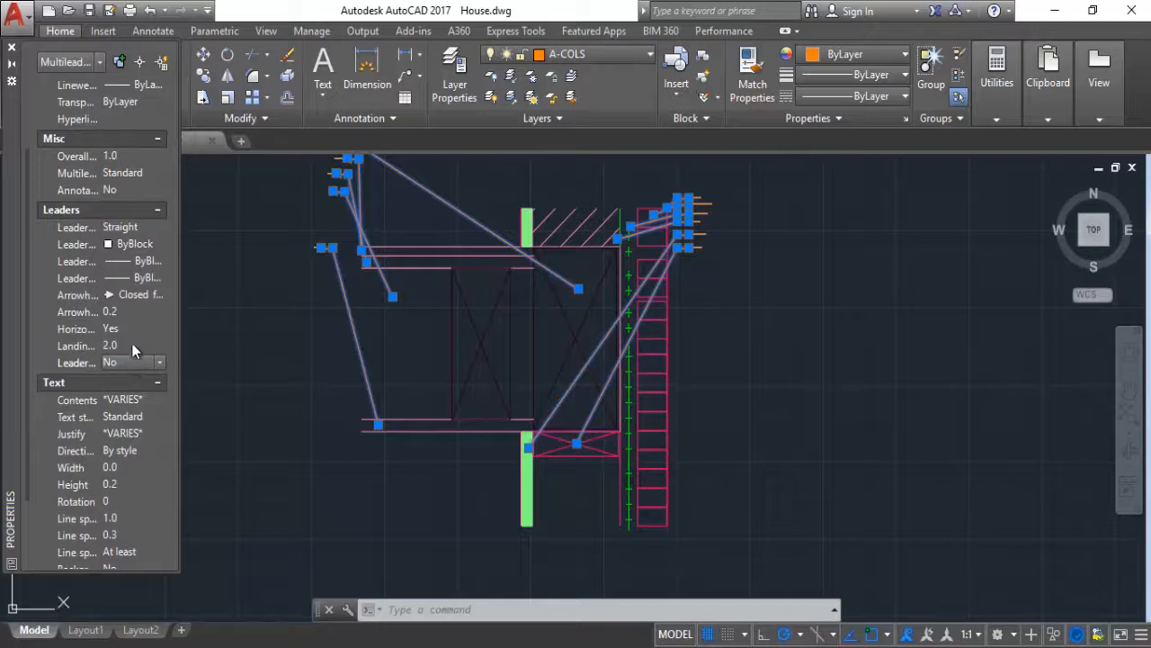
left_click(131, 484)
scroll(131, 483, "down", 2)
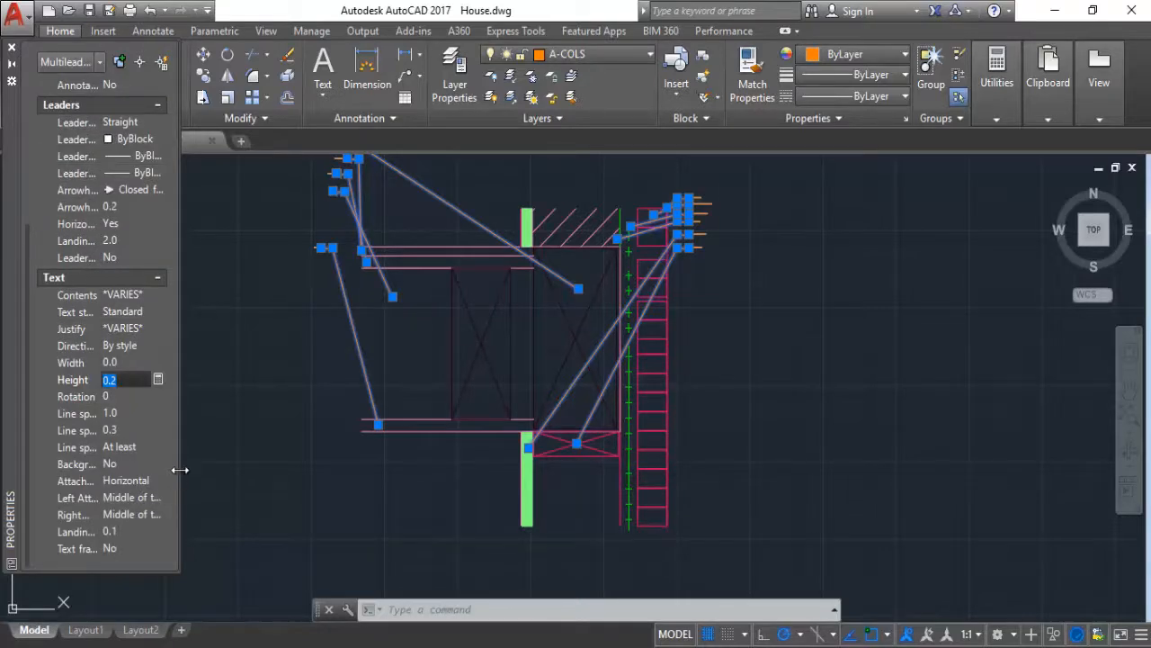
type("2")
key("Tab")
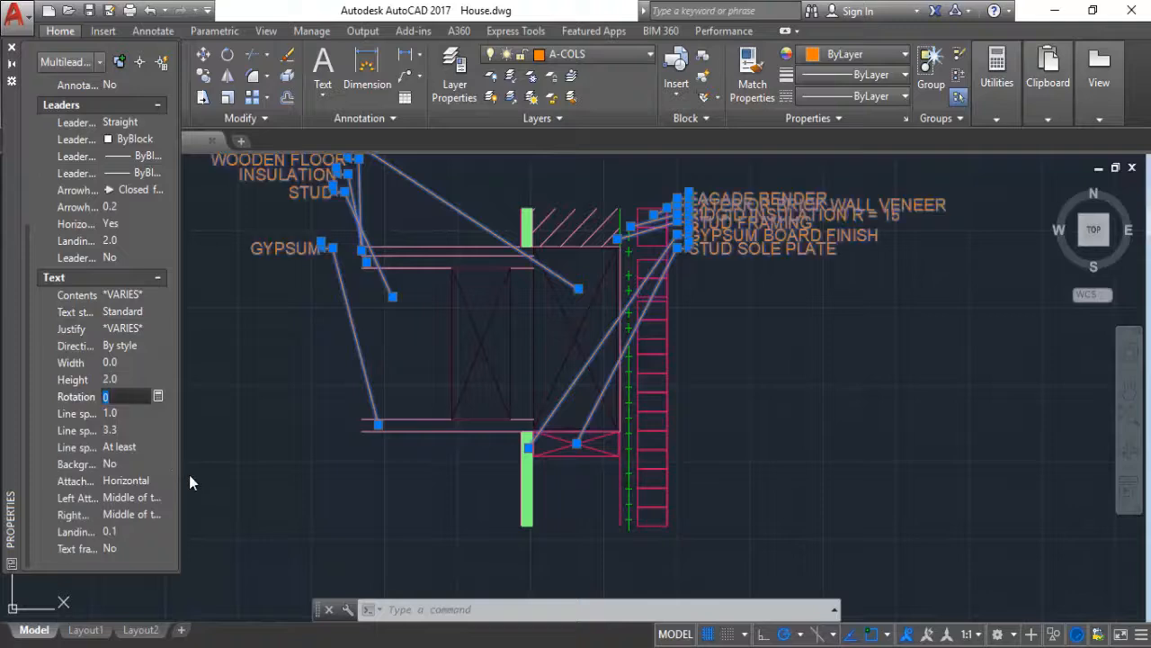
left_click(327, 481)
left_click(287, 430)
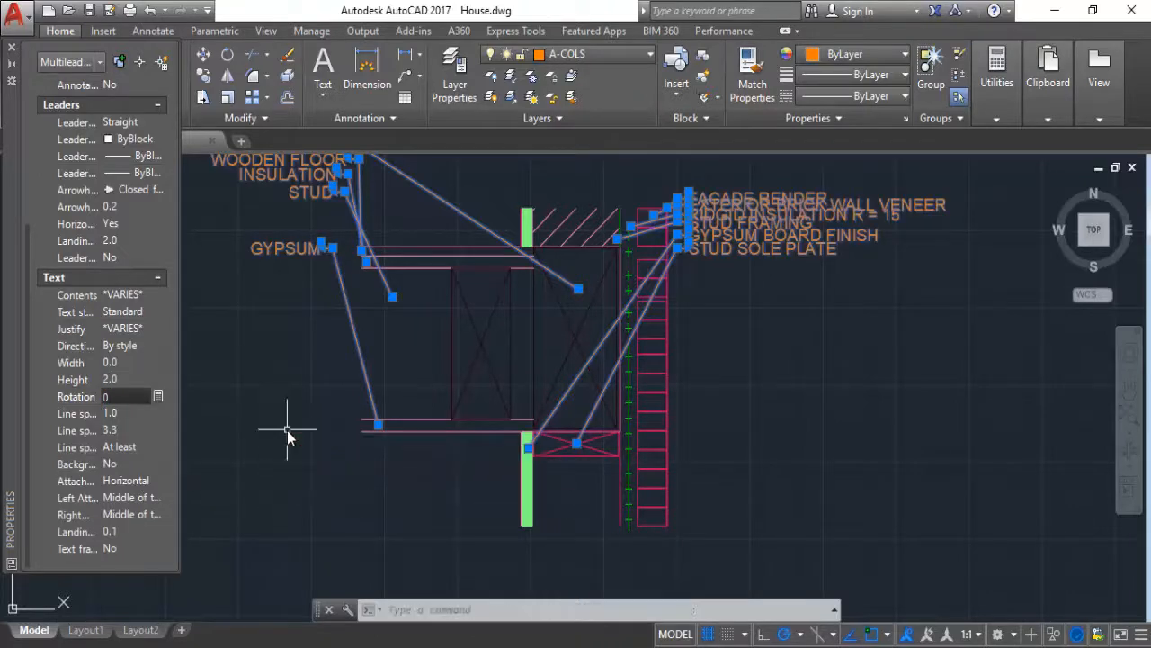
key("Escape")
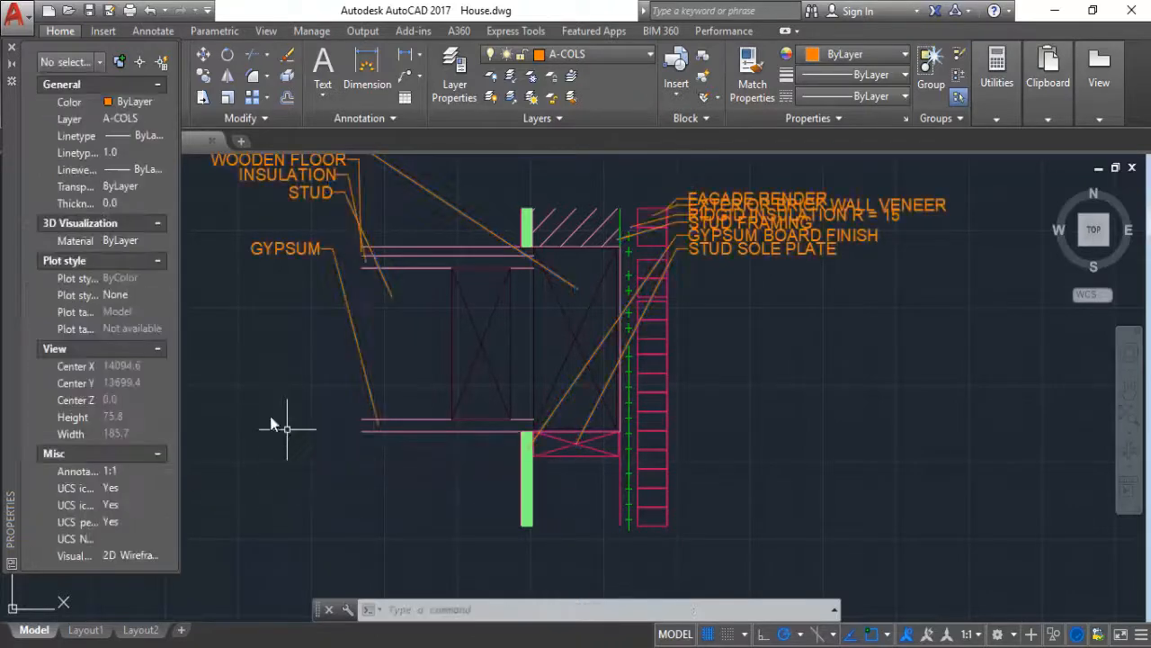
left_click(11, 46)
Stretch the "STUD SOLE PLATE" landing straight down well clear of the others, and the "GYPSUM BOARD FINISH" landing down about 7.8 units to just above it
scroll(339, 373, "down", 3)
scroll(416, 349, "up", 1)
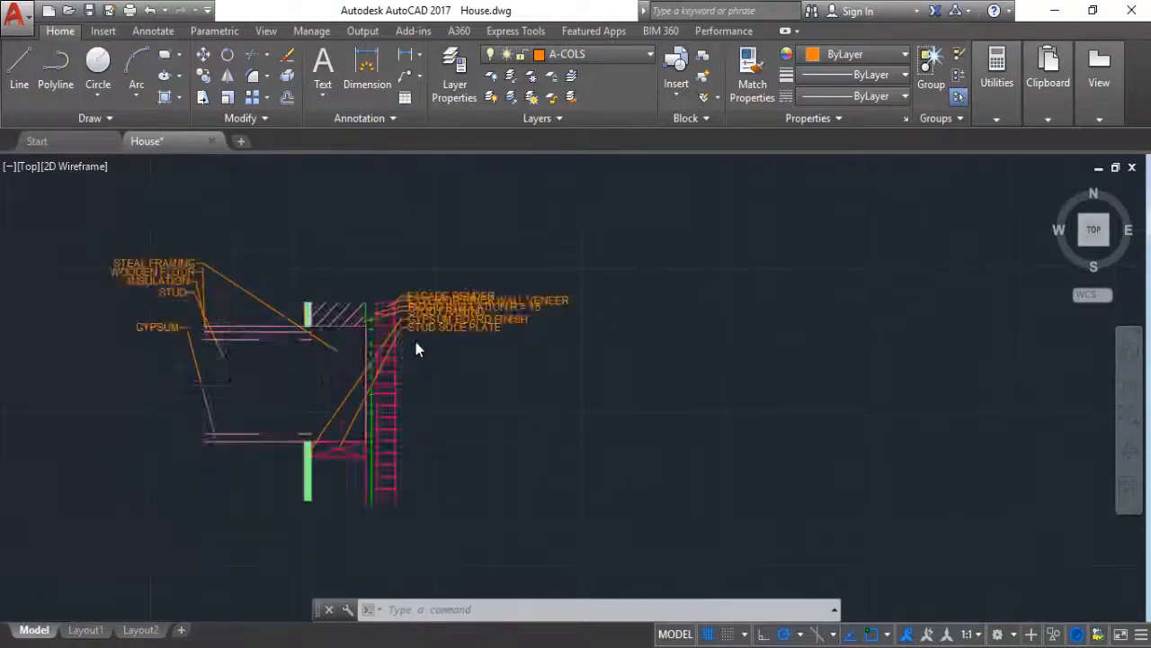
scroll(416, 349, "up", 5)
scroll(326, 249, "down", 2)
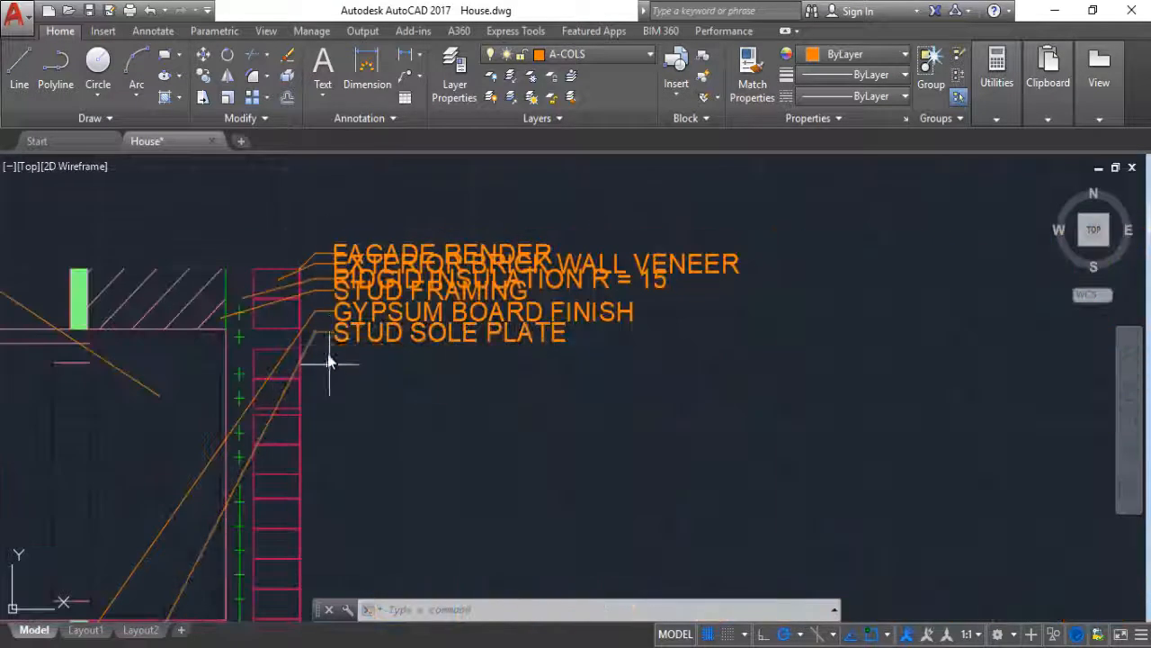
left_click(319, 335)
left_click(316, 332)
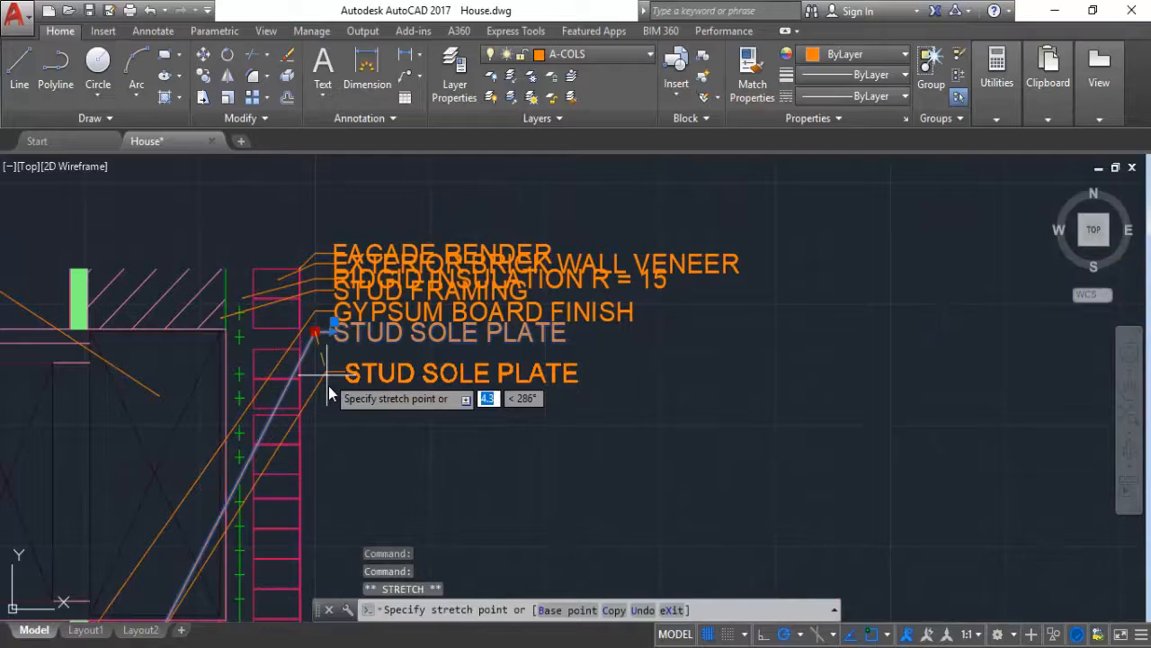
left_click(315, 437)
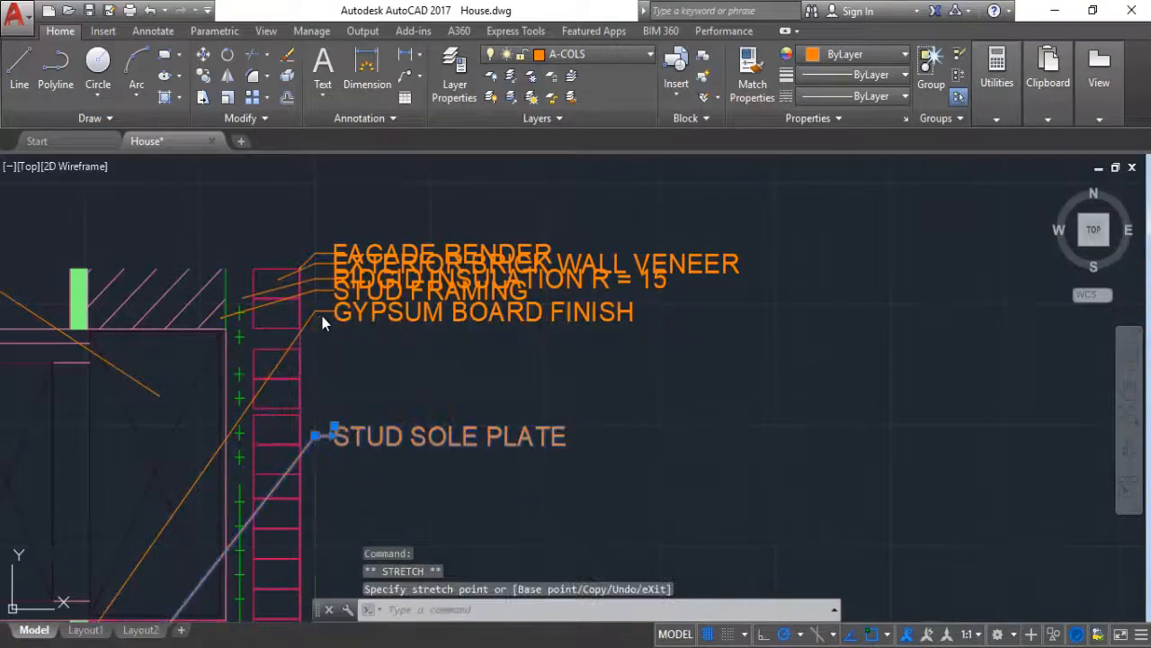
left_click(317, 314)
left_click(314, 312)
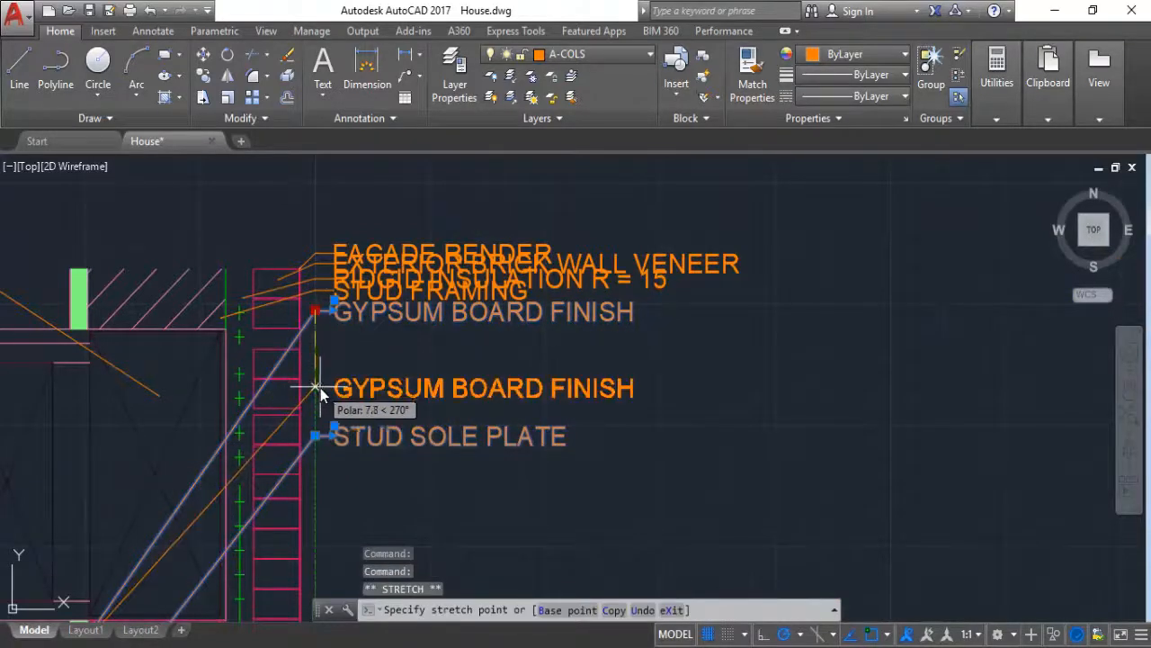
left_click(321, 388)
Stretch the "STUD FRAMING" landing down to just above "GYPSUM BOARD FINISH", and the "RIDGID INSULATION R = 15" landing down about 3.1 units
left_click(320, 291)
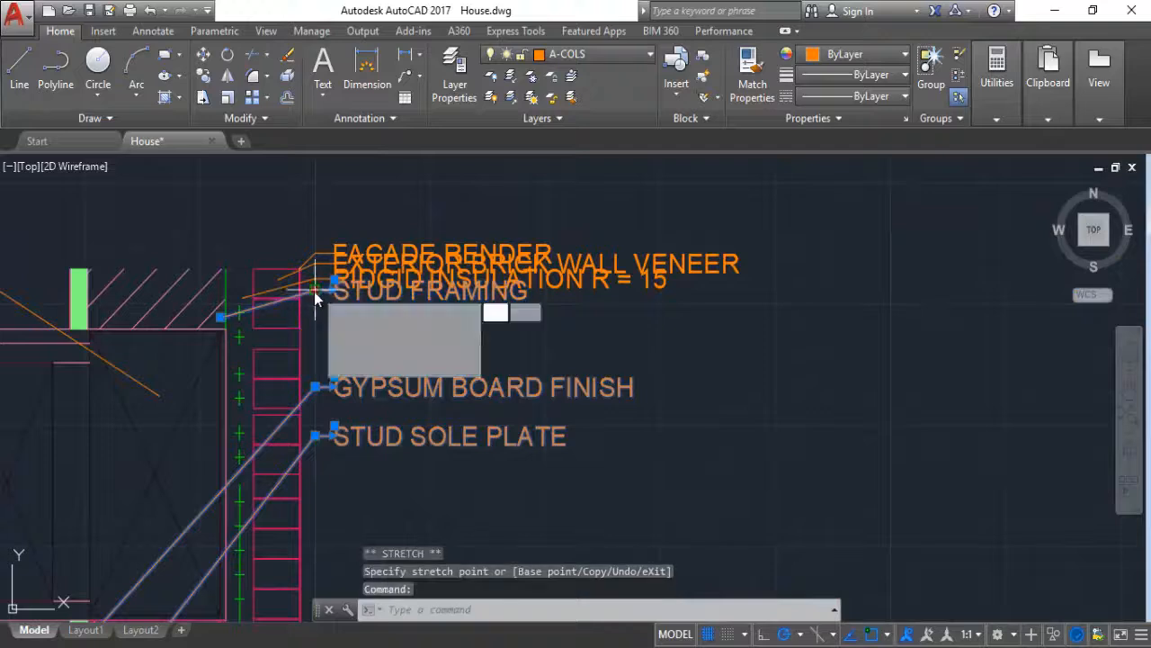
left_click(313, 292)
left_click(317, 348)
left_click(321, 297)
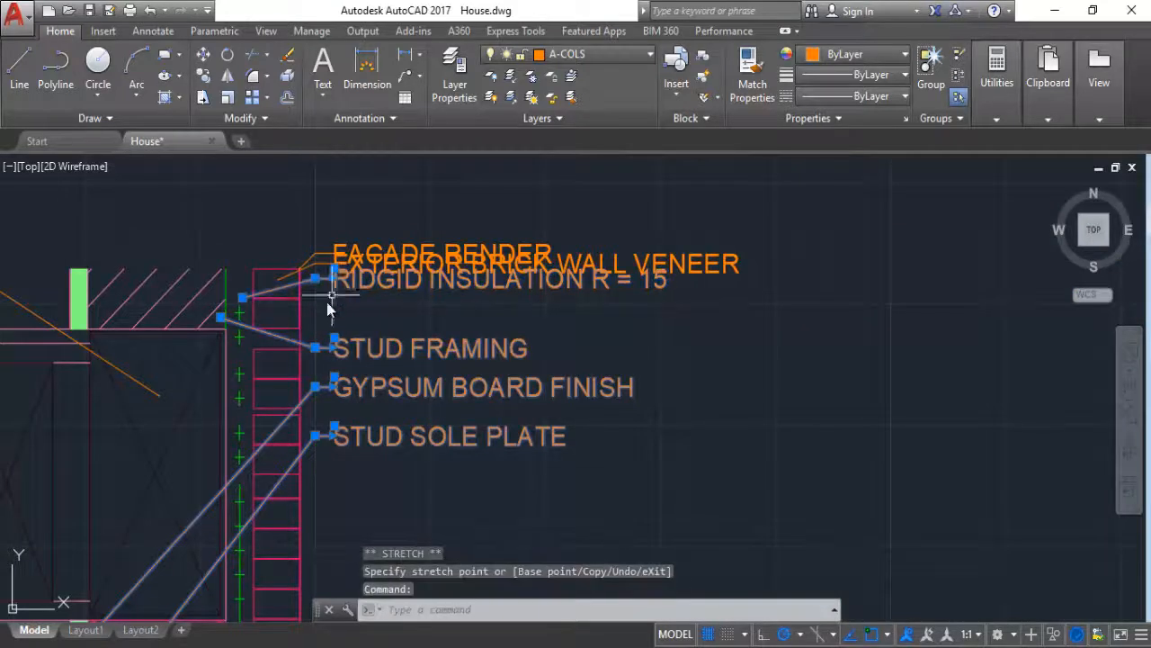
left_click(317, 279)
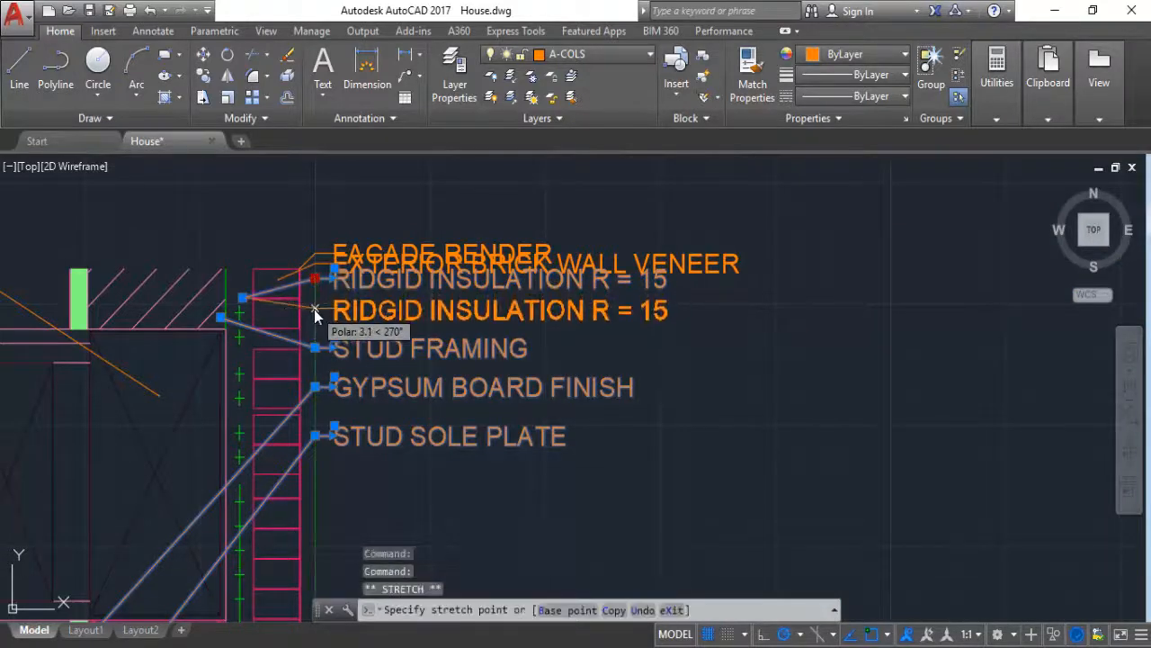
left_click(315, 308)
Stretch the "FACADE RENDER" landing straight up so its text clears "EXTERIOR BRICK WALL VENEER", then clear the selection
left_click(335, 246)
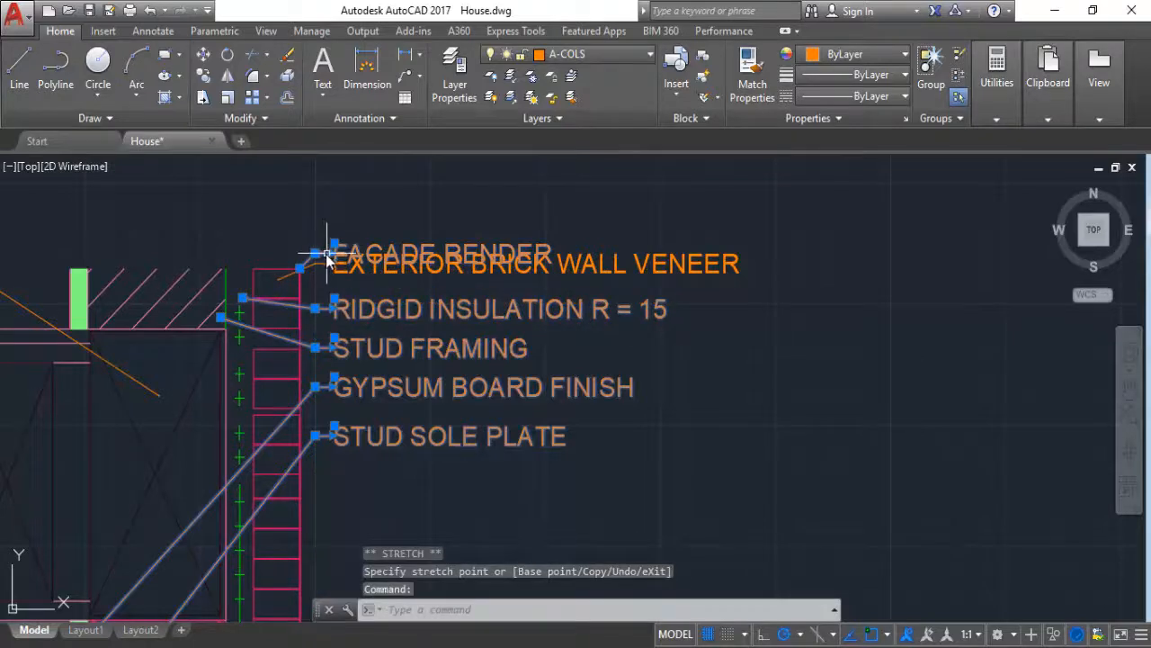
left_click(316, 228)
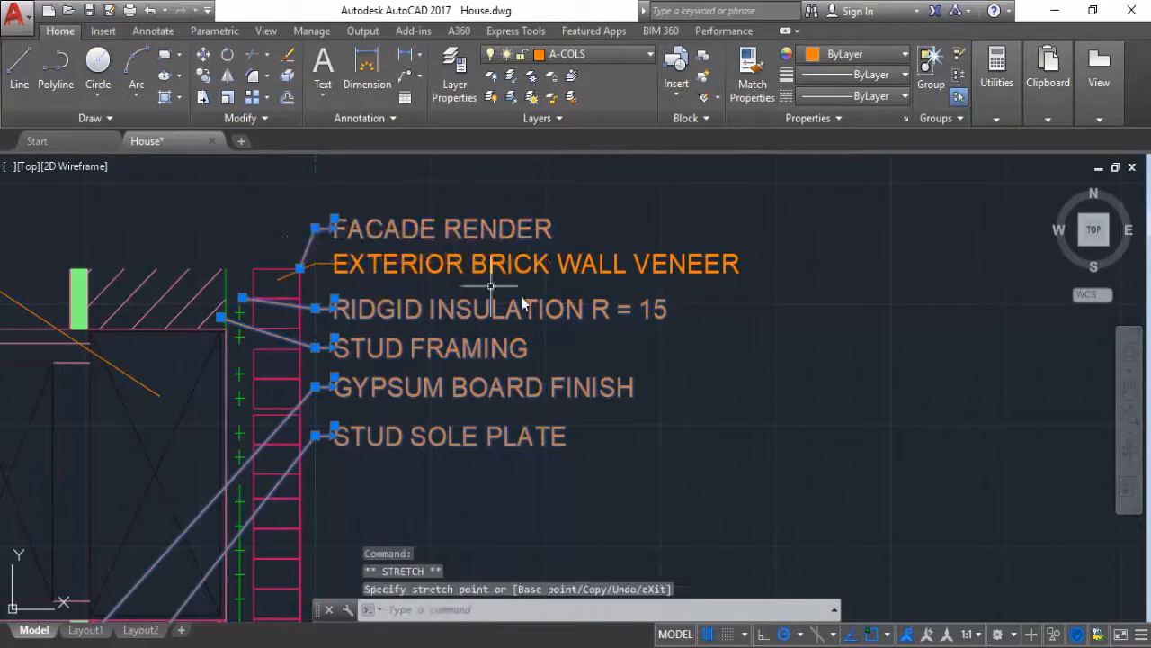
key("Escape")
Stretch the "GYPSUM" landing straight down about 4.1 units, and the "STUD" landing straight down to roughly midway between "INSULATION" and "GYPSUM"
scroll(771, 321, "down", 2)
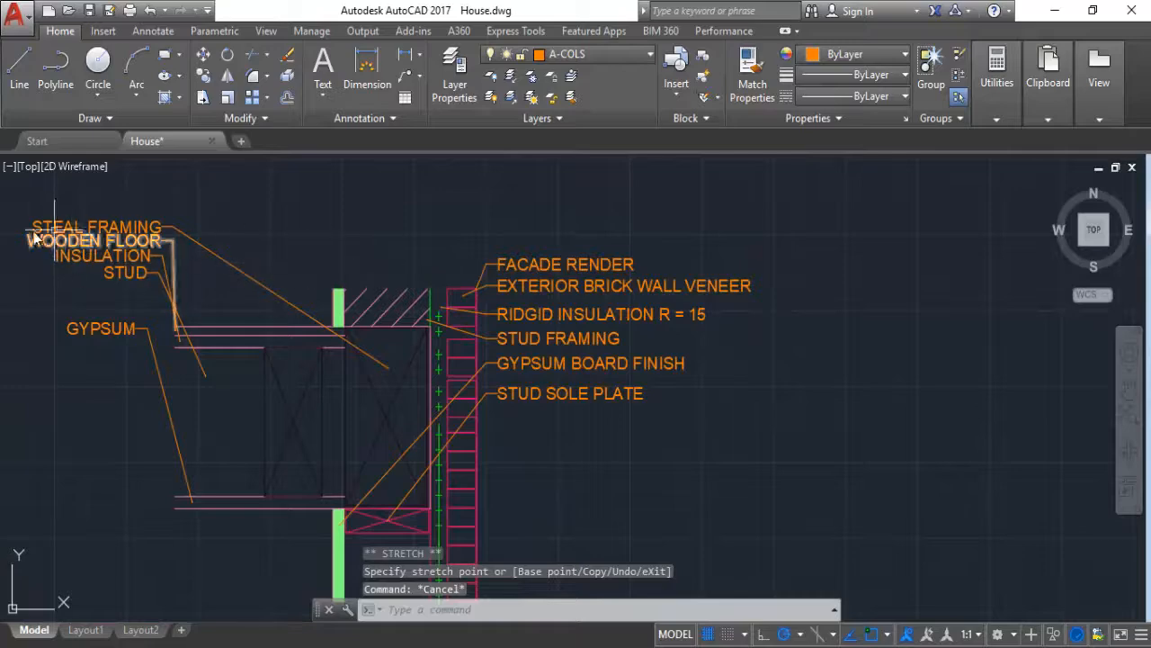
scroll(32, 236, "up", 4)
scroll(257, 360, "down", 3)
scroll(283, 334, "up", 3)
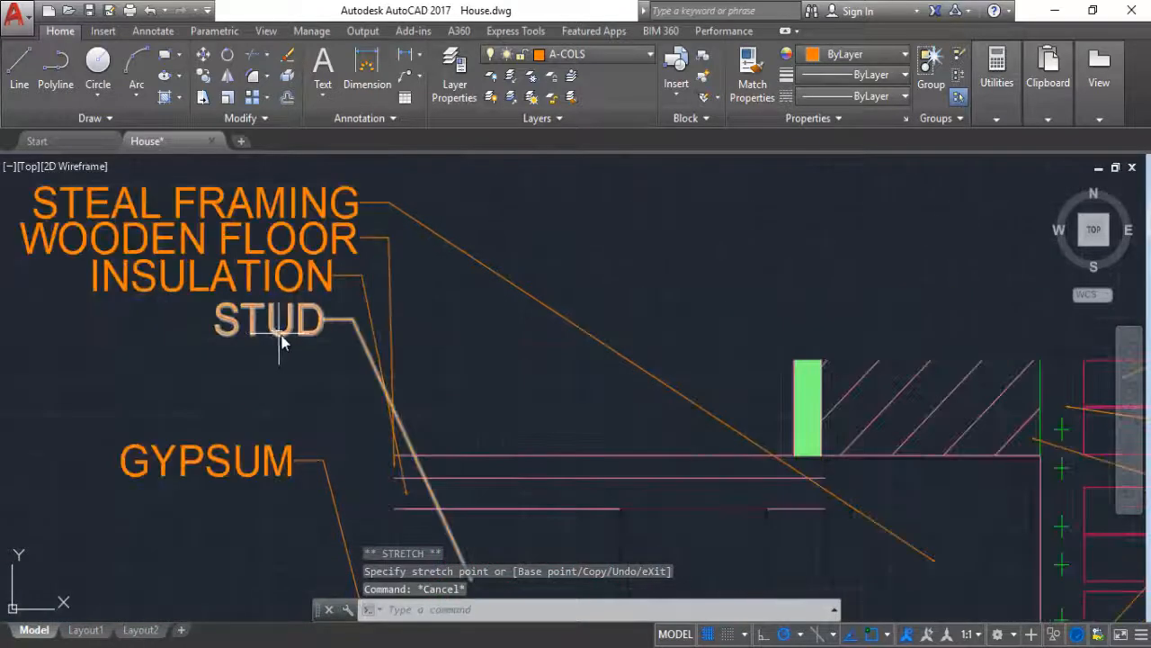
scroll(282, 334, "down", 1)
left_click(286, 410)
left_click(288, 406)
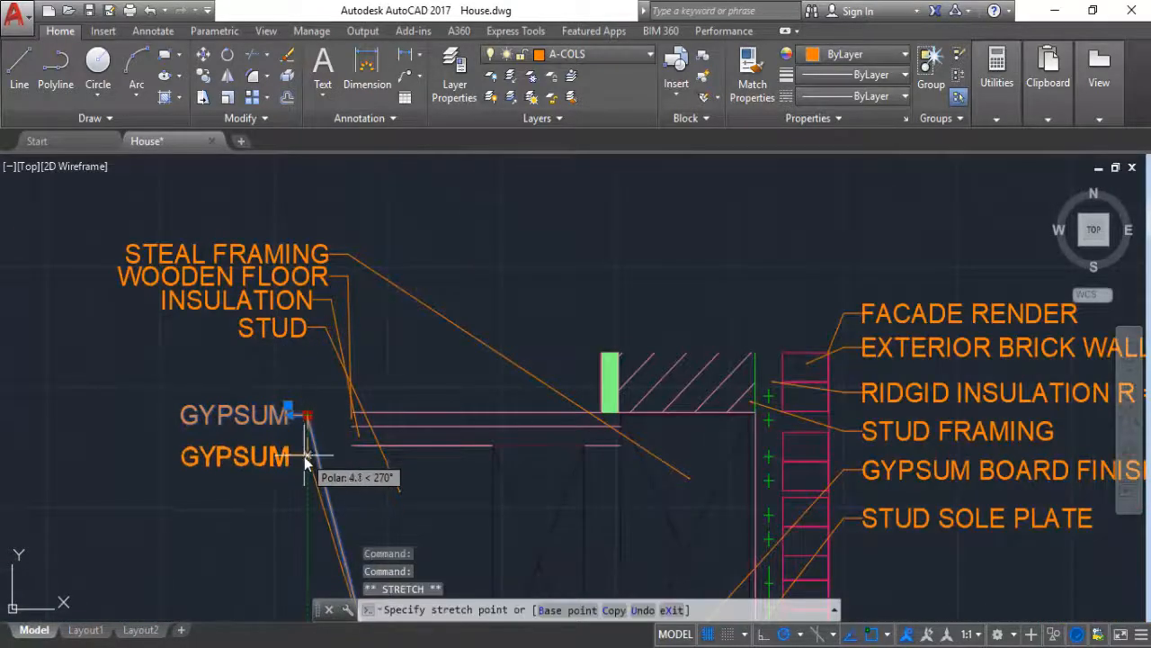
left_click(287, 447)
left_click(303, 331)
left_click(327, 326)
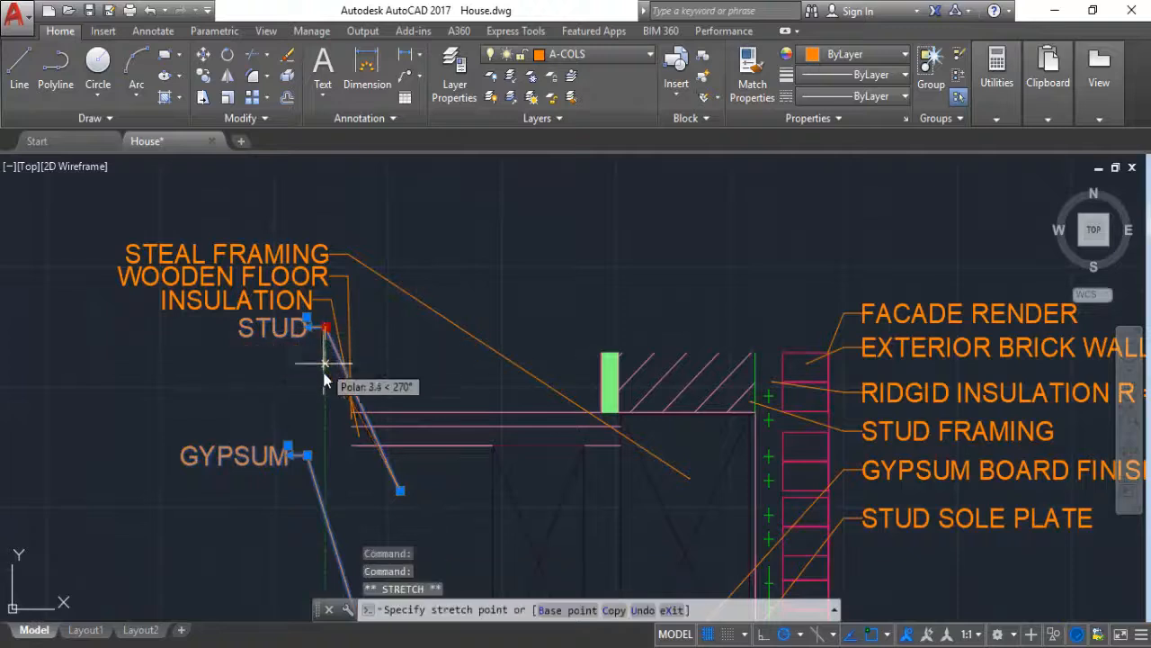
left_click(325, 386)
Stretch the "INSULATION" landing slightly down and the "STEAL FRAMING" landing straight up so both clear "WOODEN FLOOR", then clear the selection
left_click(327, 304)
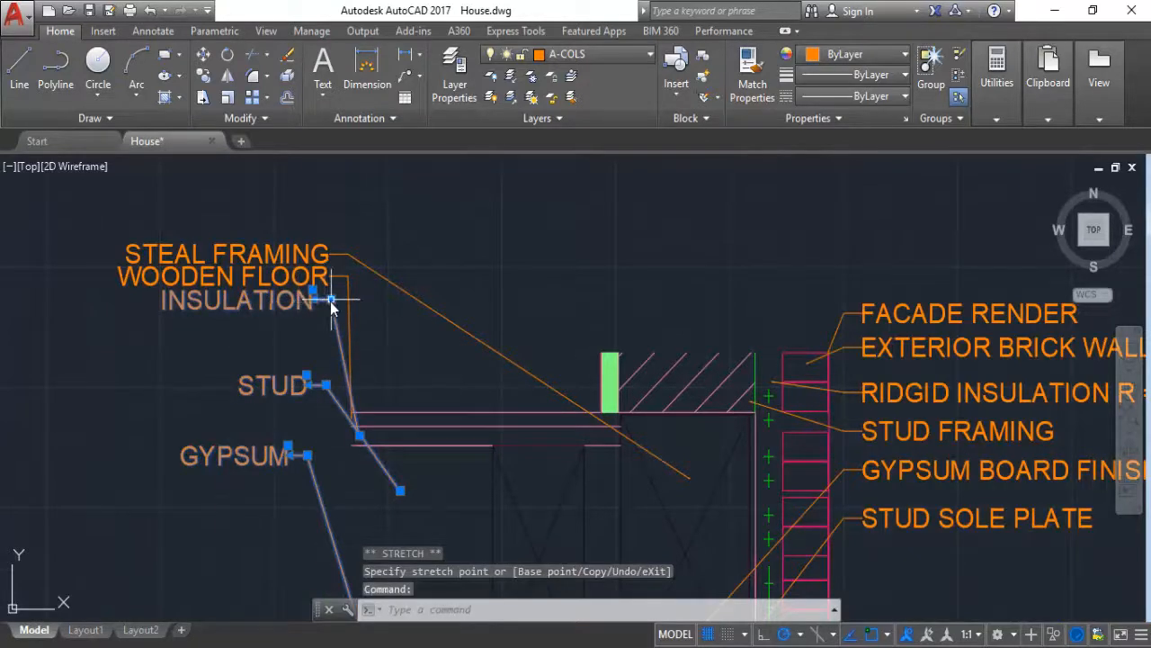
left_click(331, 301)
left_click(331, 324)
left_click(339, 256)
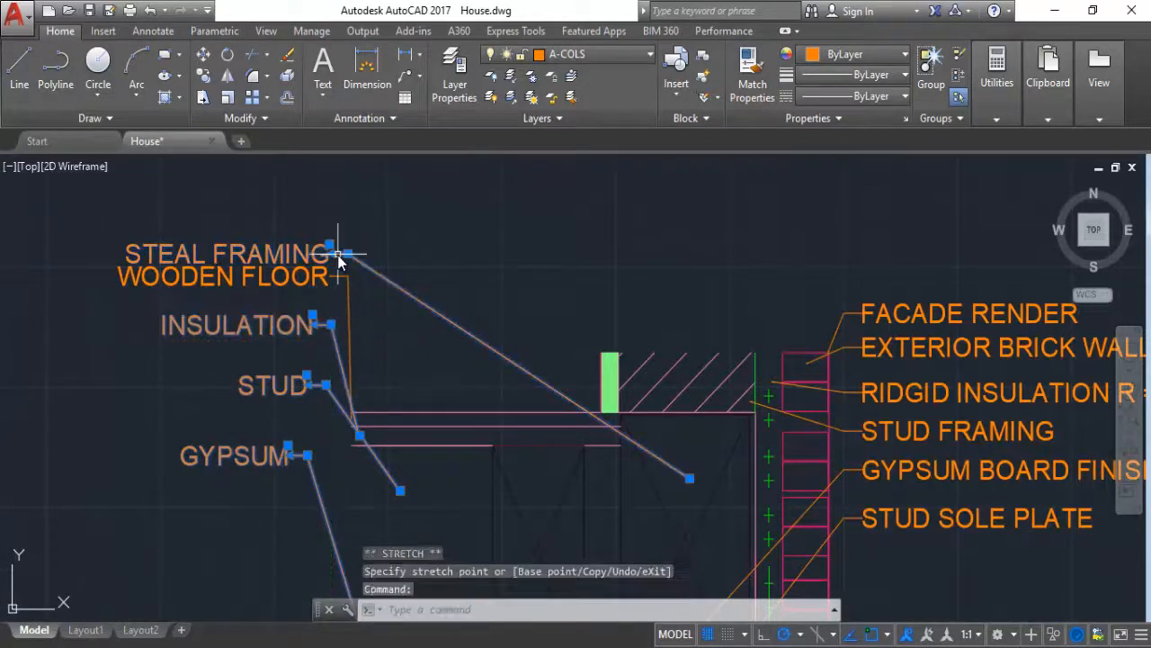
left_click(347, 253)
left_click(348, 221)
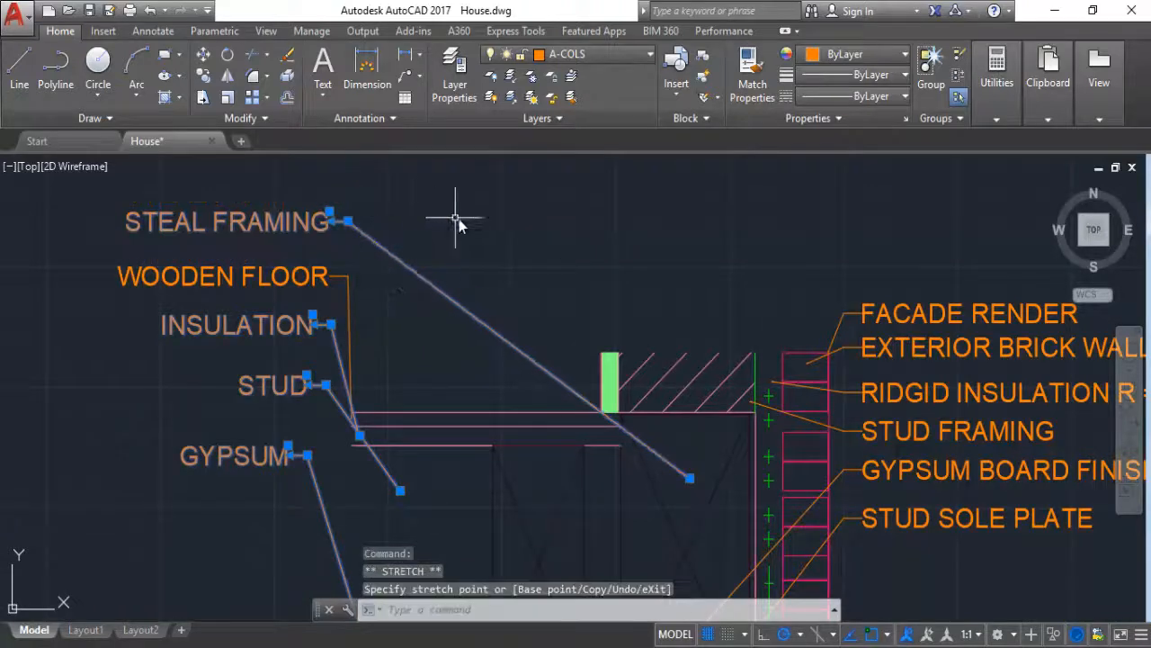
key("Escape")
Set the arrowhead size of all the multileaders on both sides of the section detail to 2, then deselect them
scroll(463, 212, "down", 2)
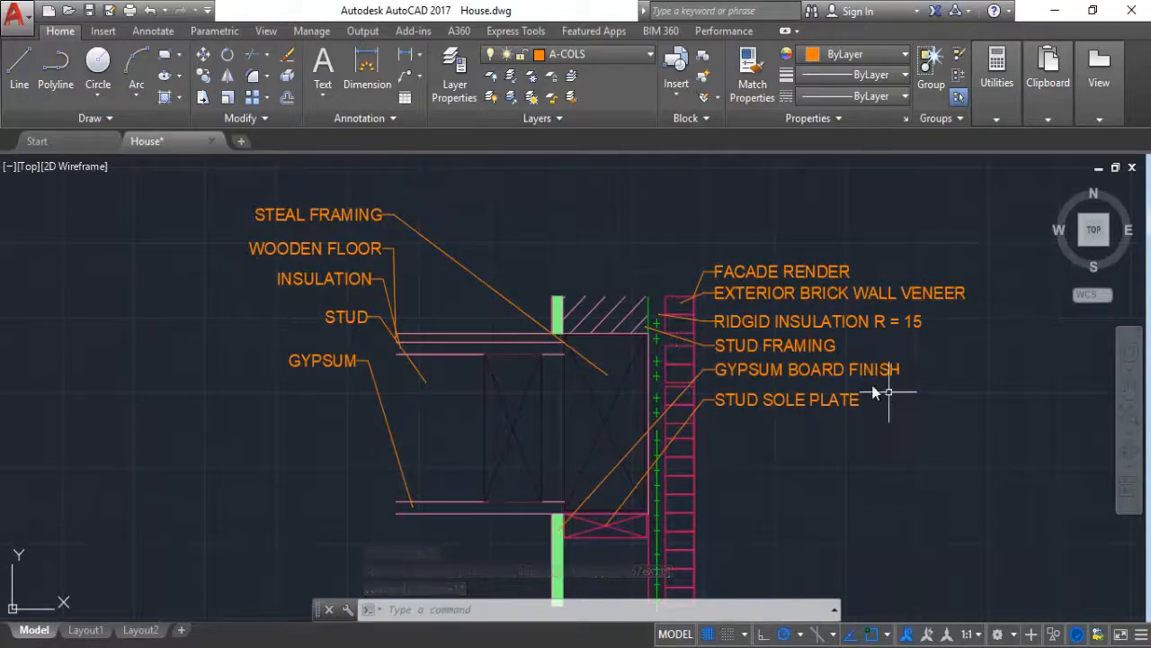
left_click(978, 488)
left_click(770, 218)
left_click(324, 435)
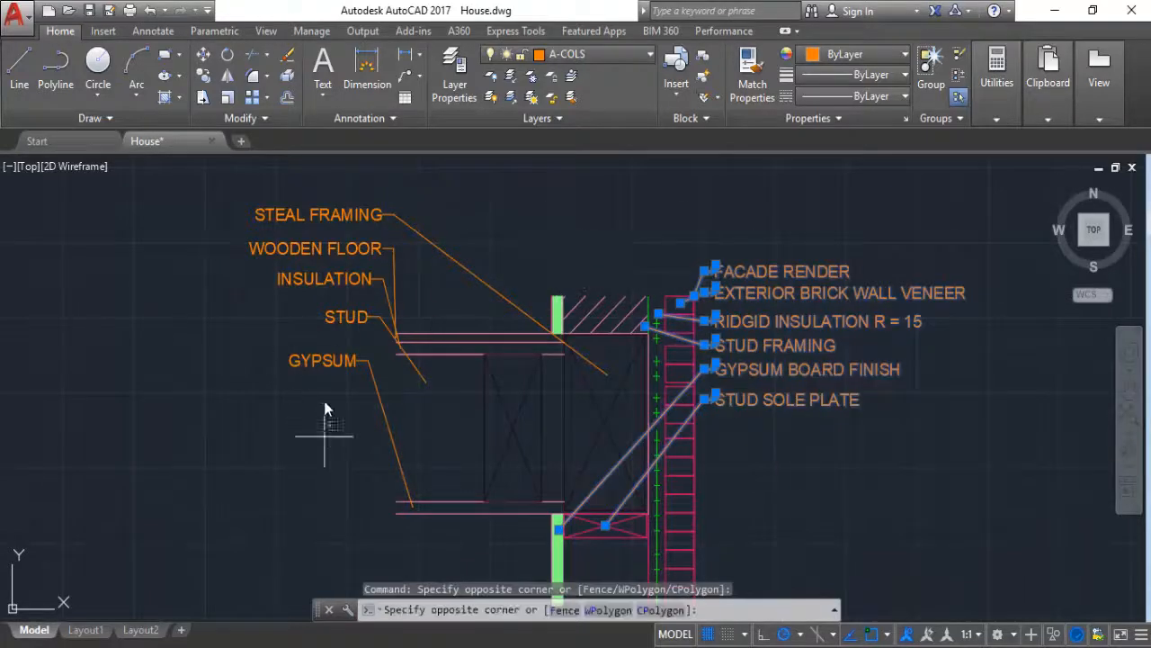
left_click(226, 195)
left_click(358, 326)
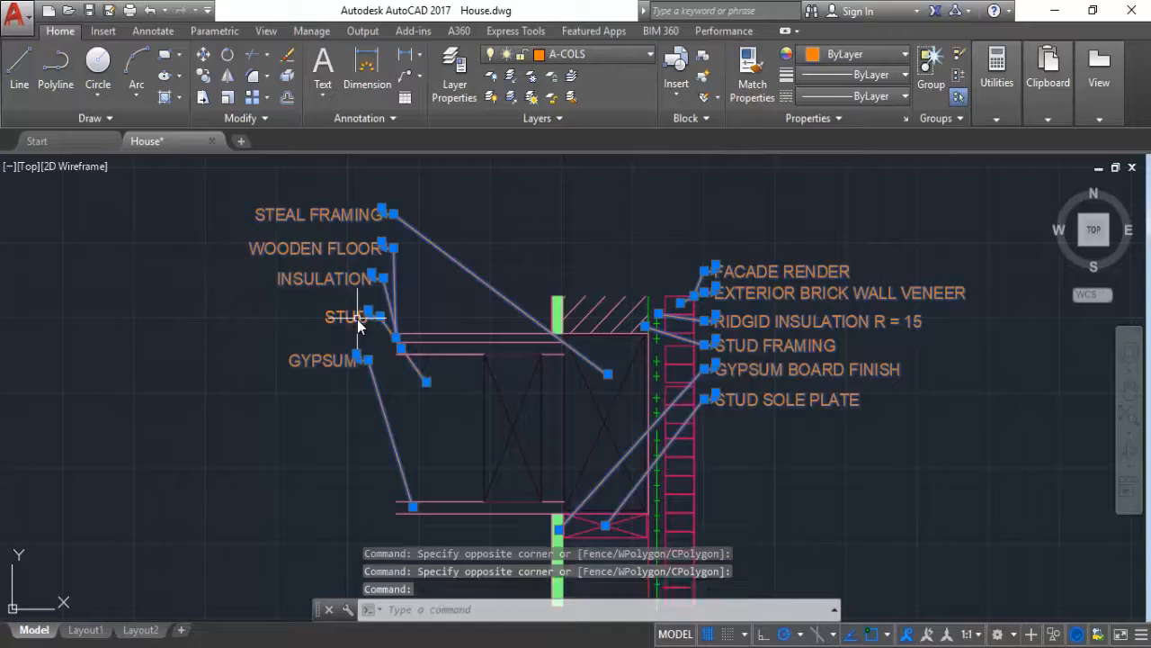
key("ctrl+1")
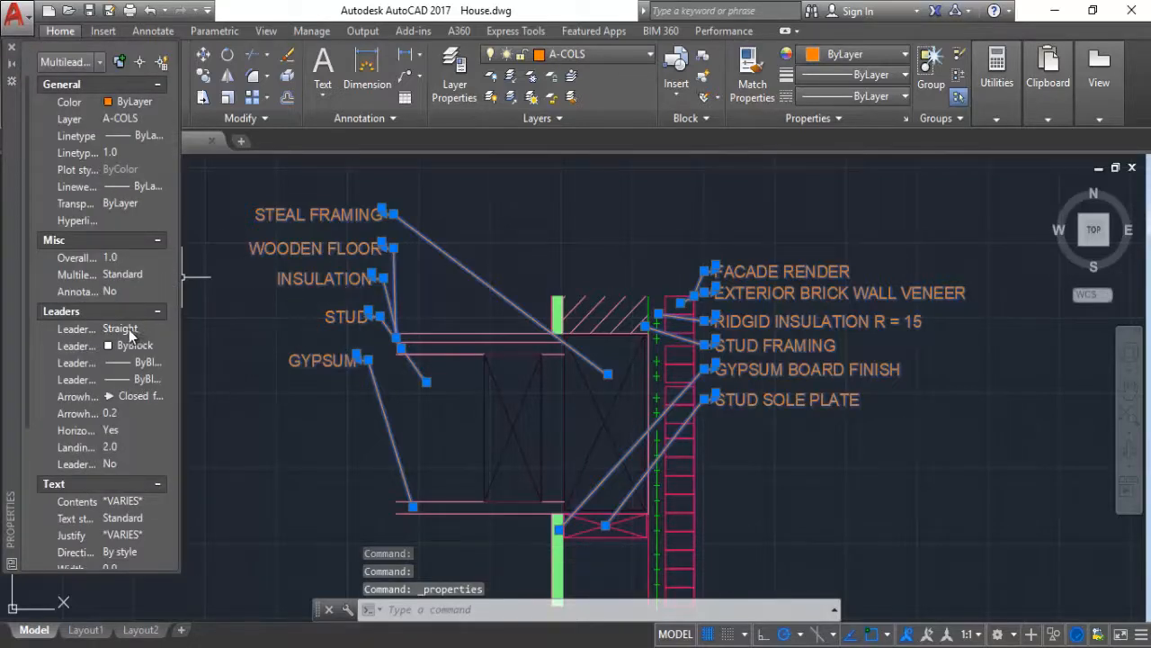
left_click(132, 413)
type("2")
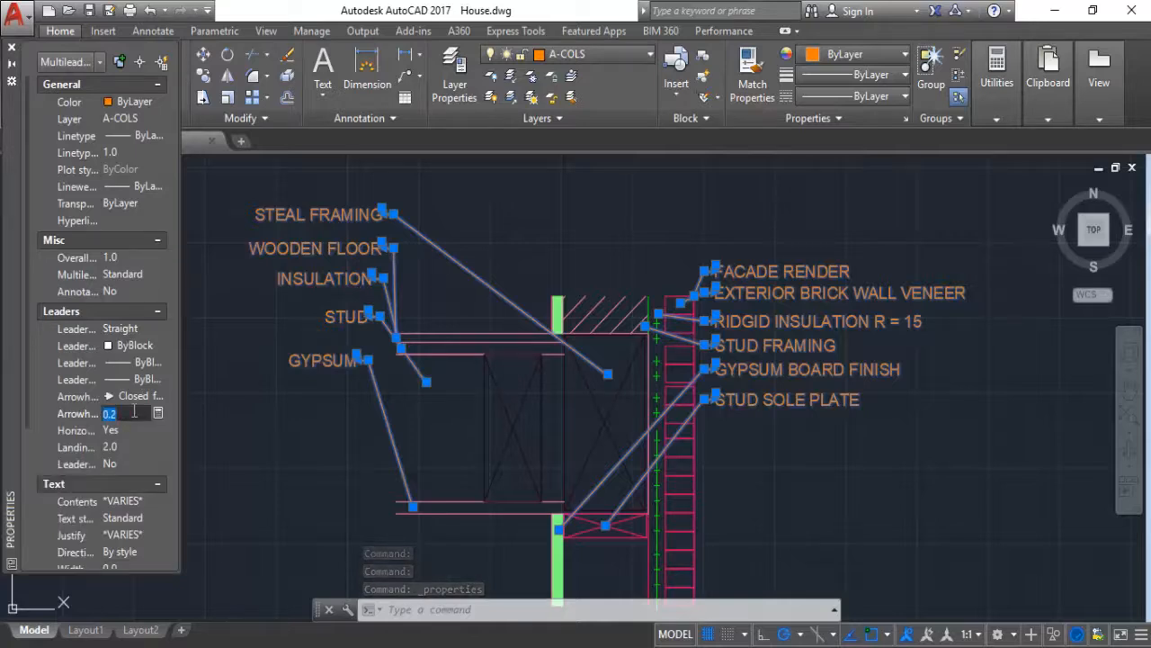
key("Return")
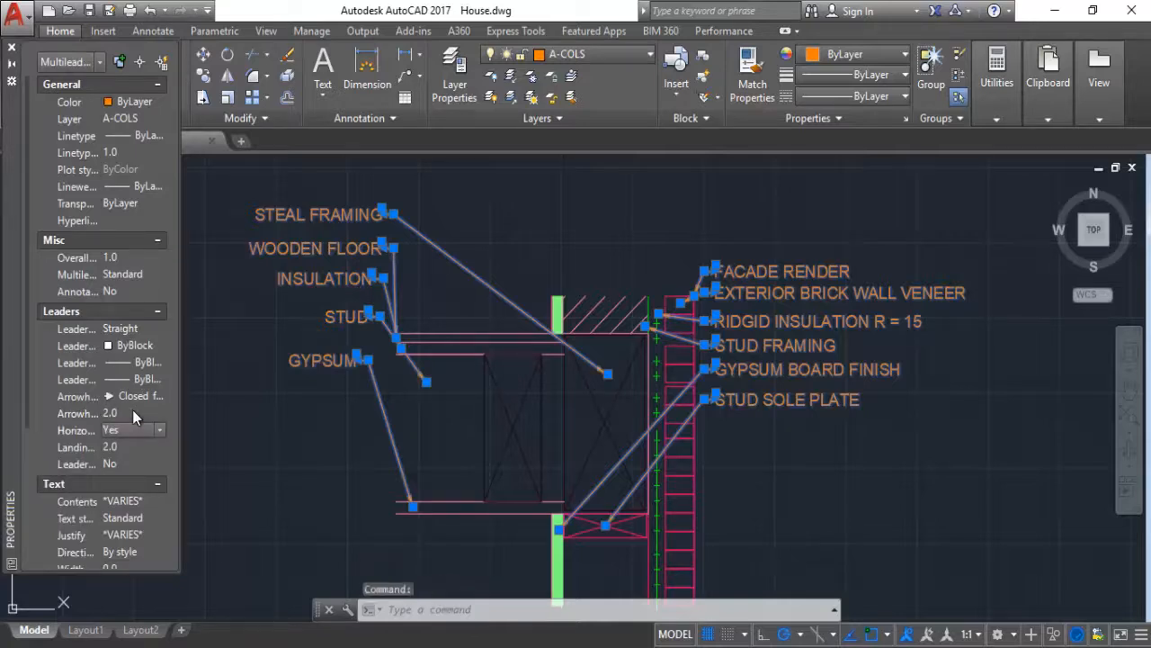
left_click(297, 443)
key("Escape")
key("Escape")
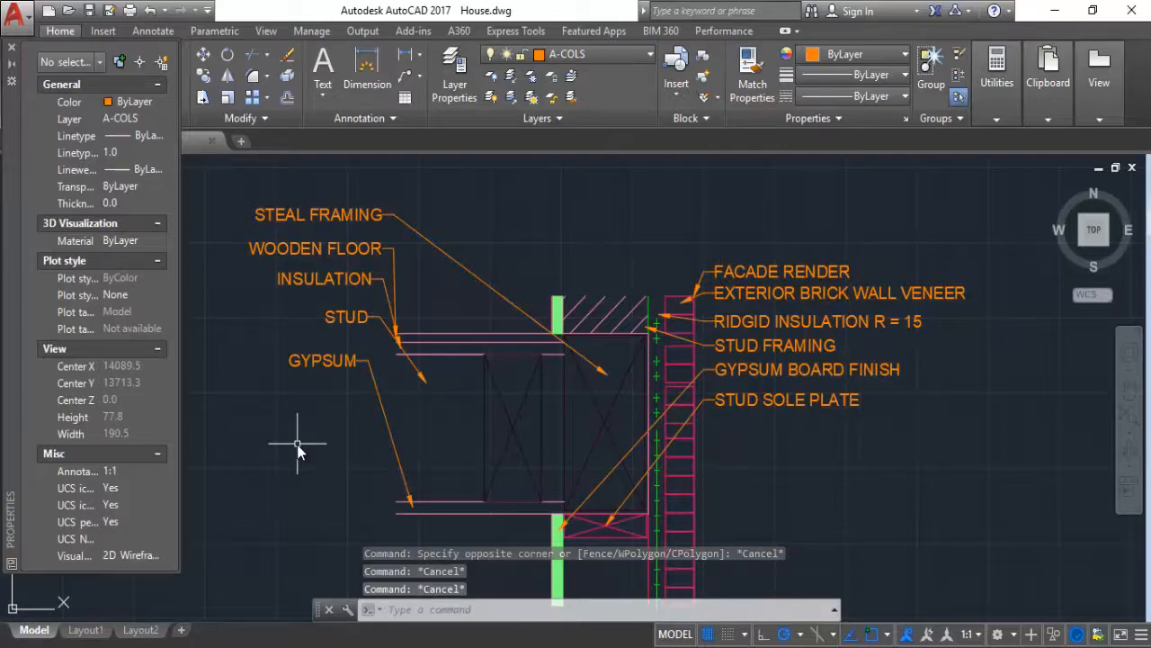
scroll(393, 346, "down", 2)
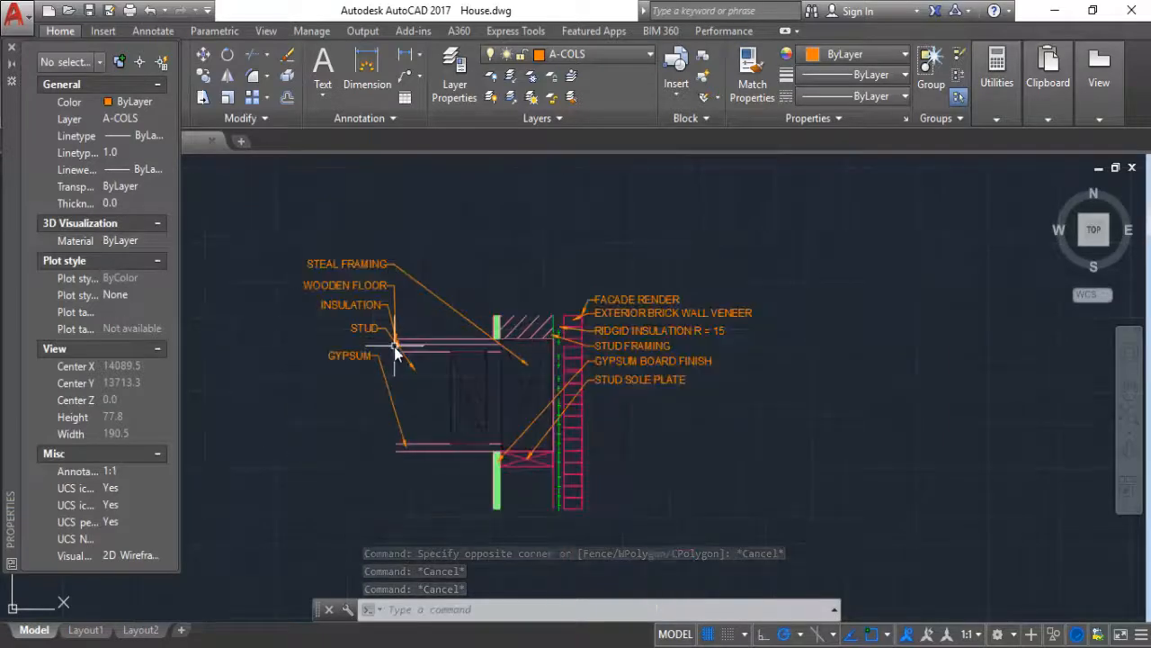